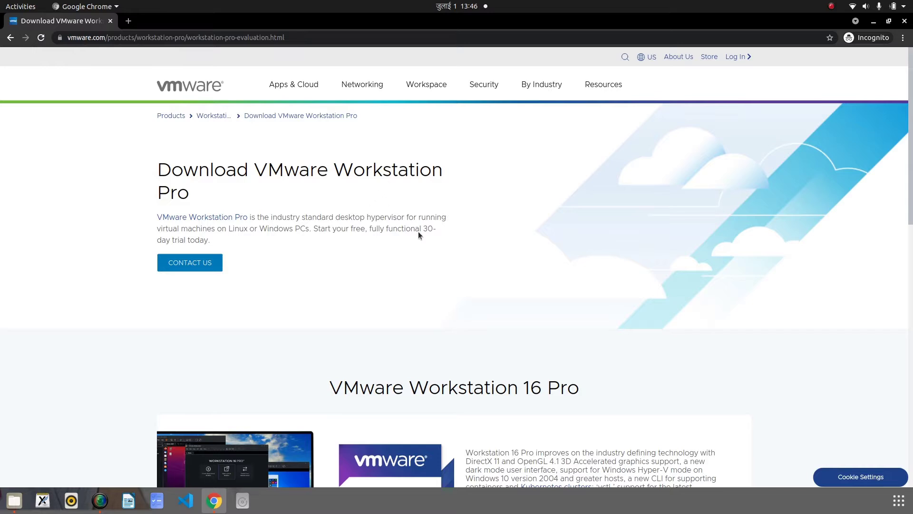
scroll(420, 241, down, 2)
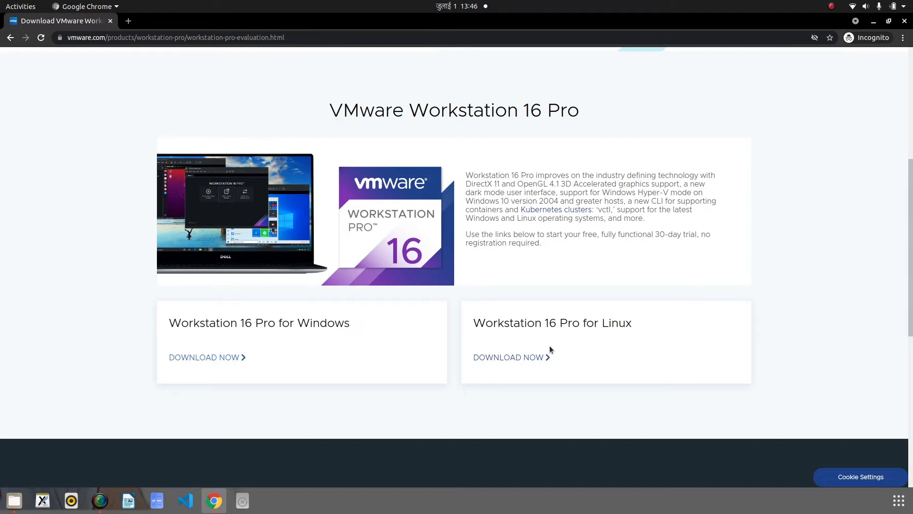
Start the Workstation 16 Pro for Linux download, pause it at 25.5 MB, and switch to the Files window
click(515, 360)
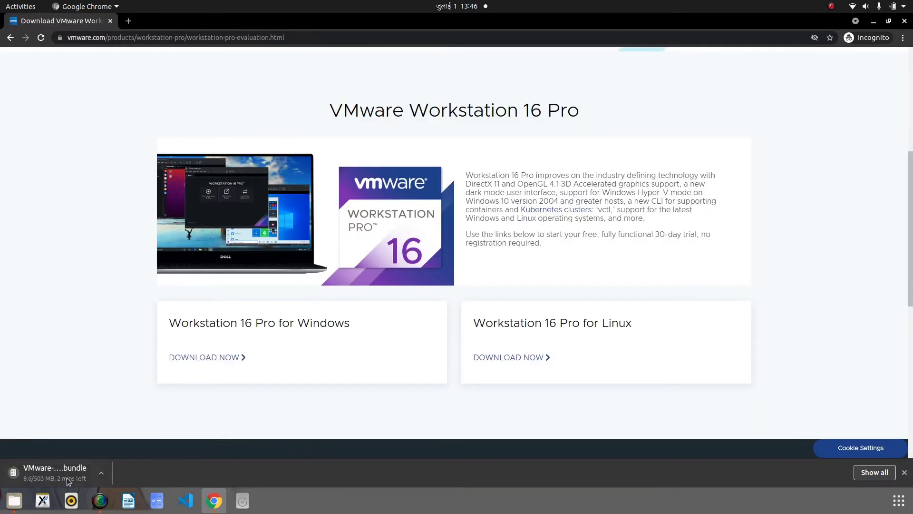
click(102, 474)
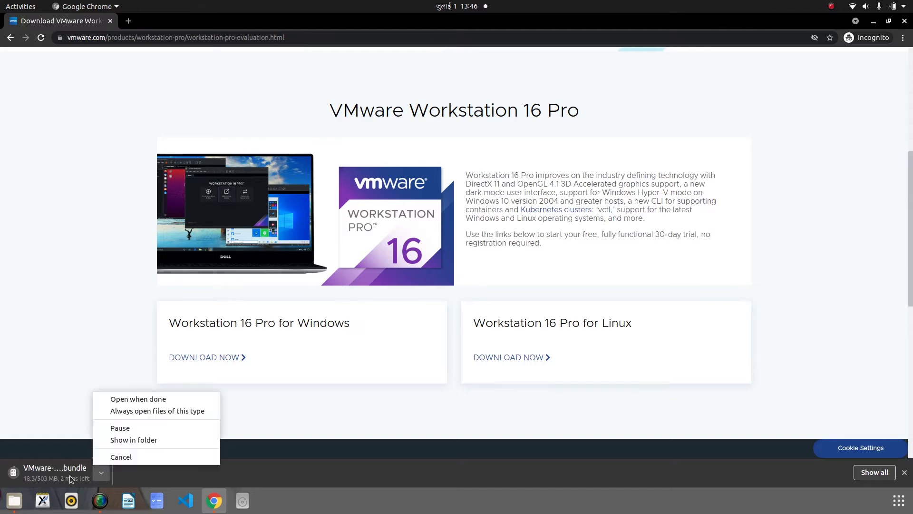
click(139, 428)
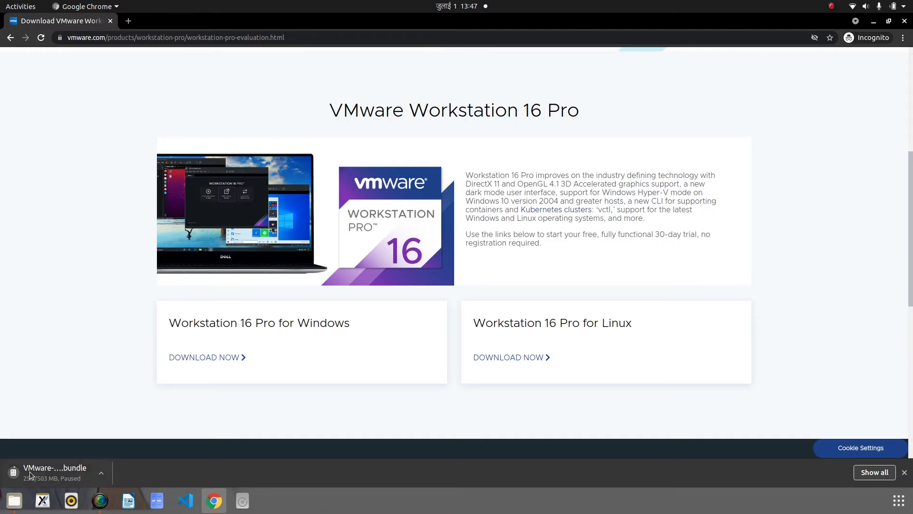
click(14, 500)
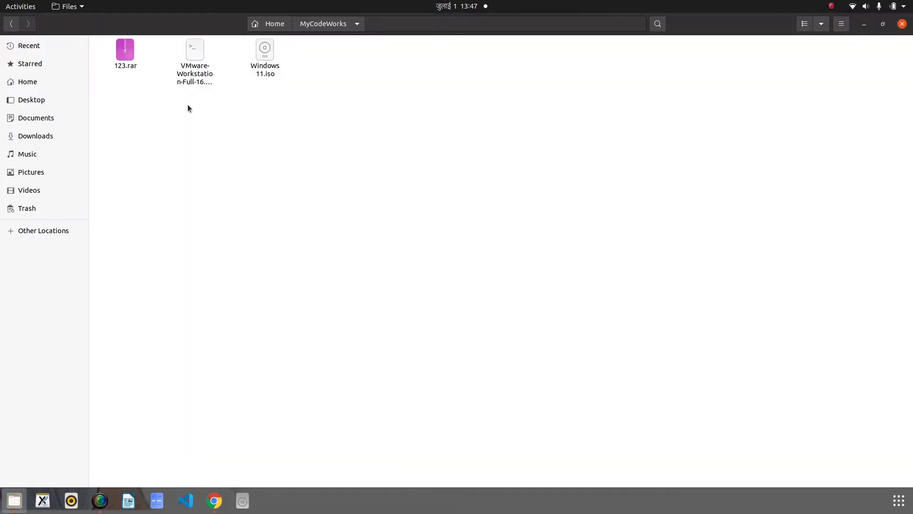
Open a terminal in MyCodeWorks and make the VMware bundle executable with chmod a+x
right_click(222, 132)
click(252, 197)
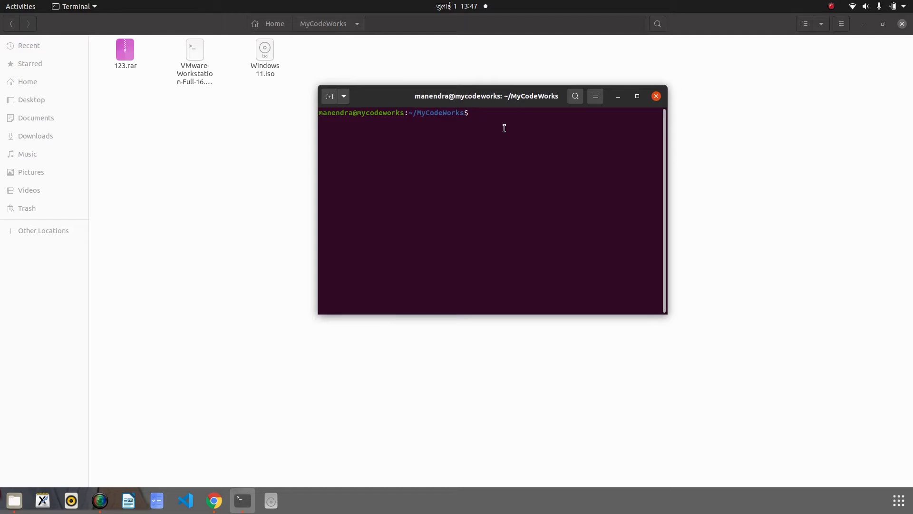
text(chmod)
text(a+x VM)
key(Tab)
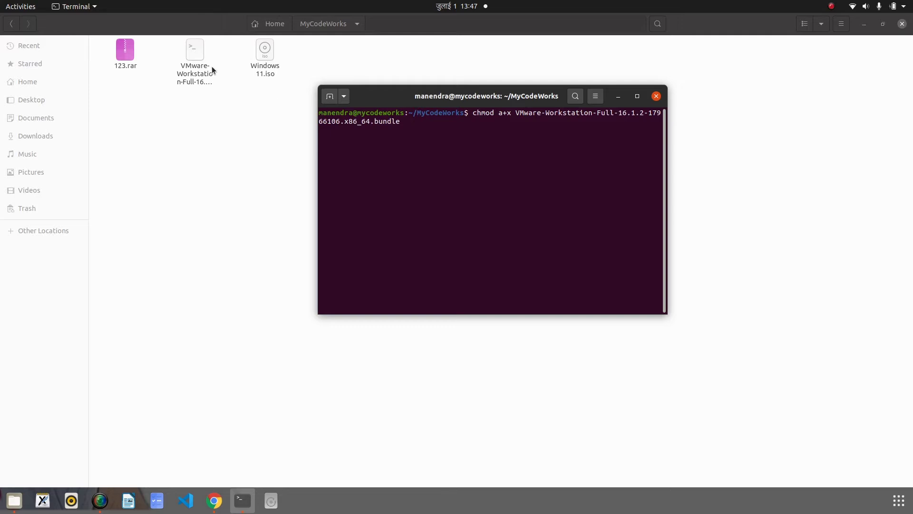
key(Return)
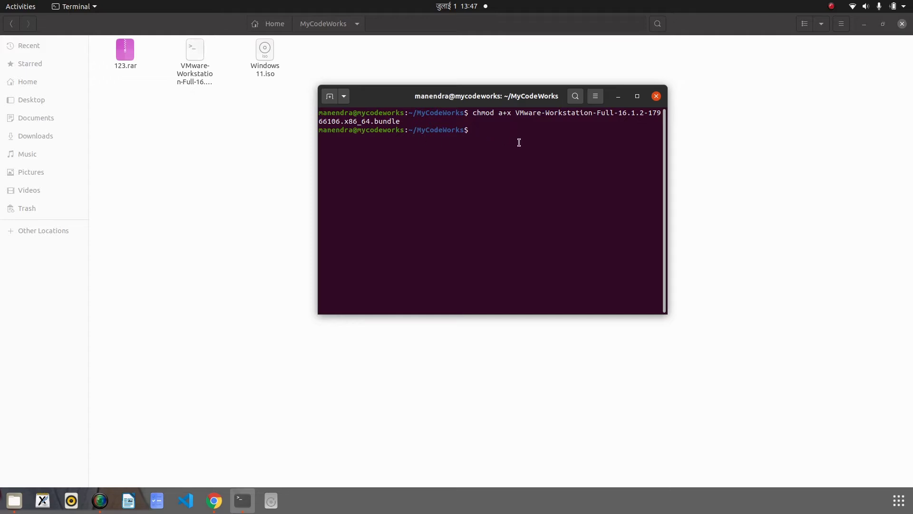
Run the VMware bundle installer with sudo, entering the account password
text(sudo ./Vm)
key(Tab)
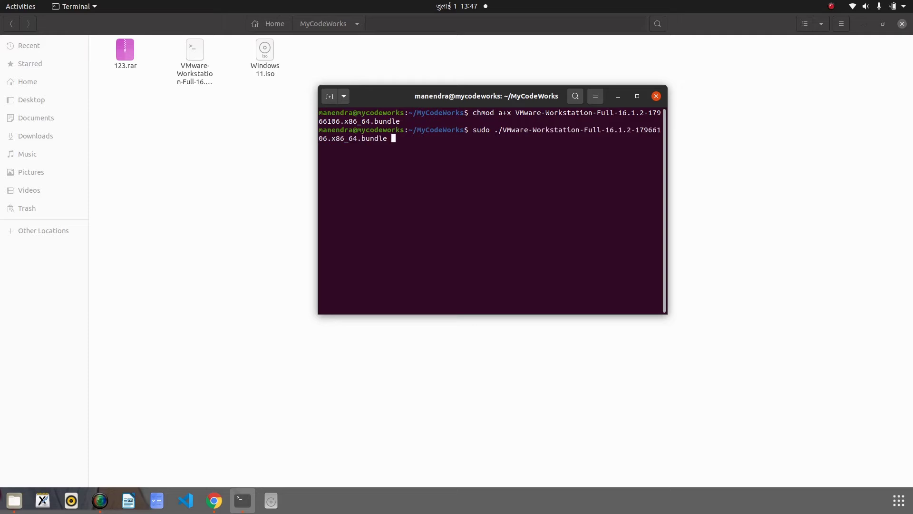
key(Return)
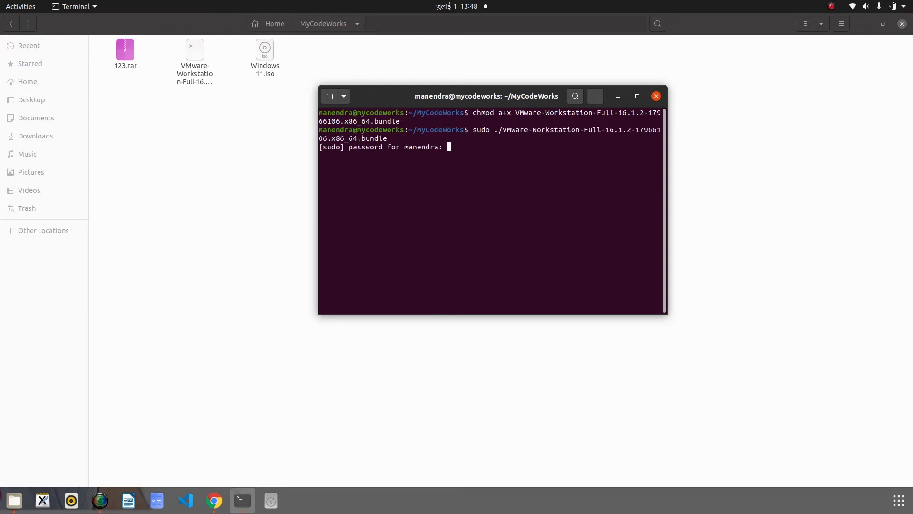
key(Return)
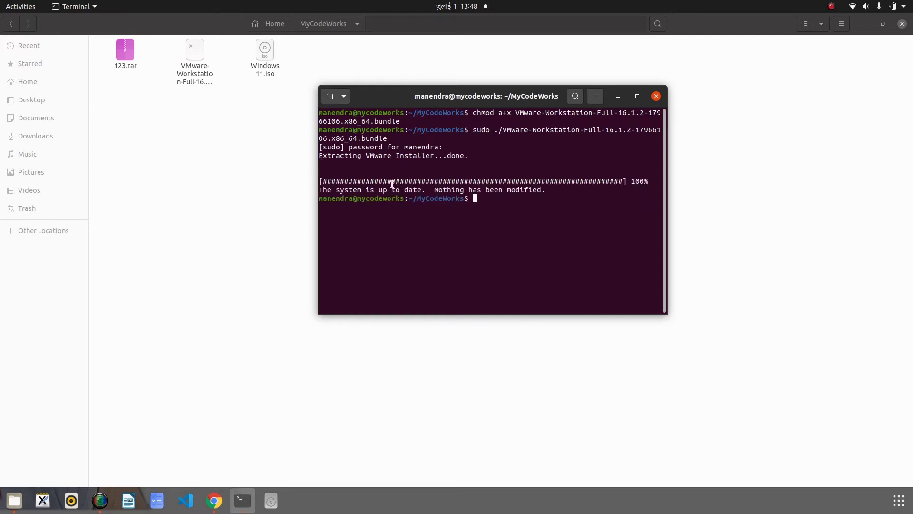
Close the terminal, hide Files, and search 'marisomart Blog' in a new incognito tab
click(657, 97)
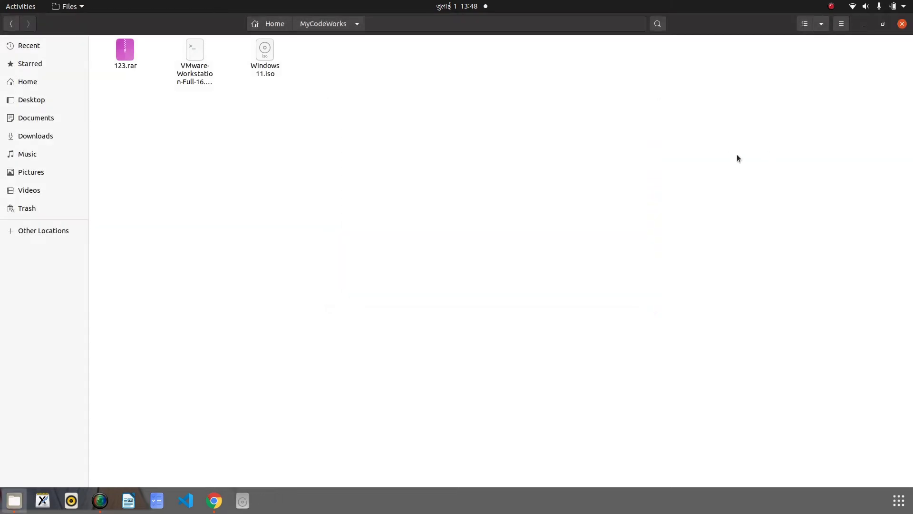
click(864, 24)
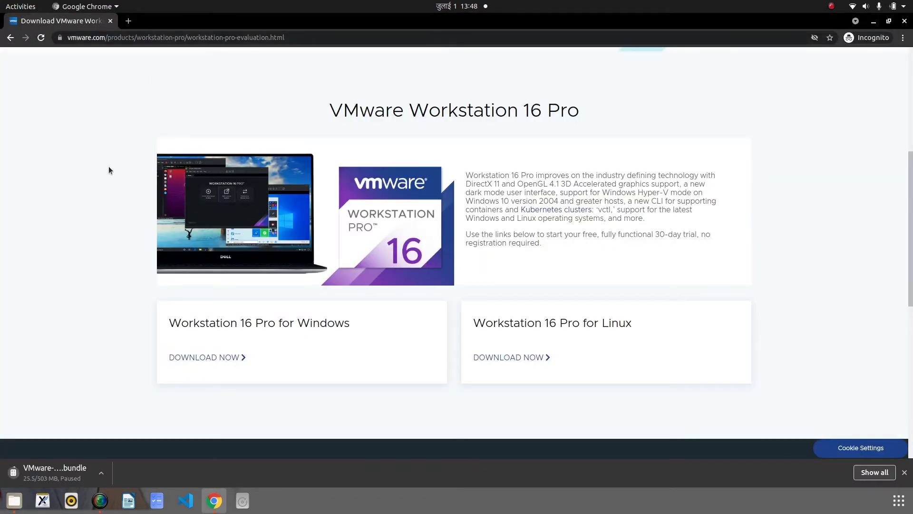
click(128, 22)
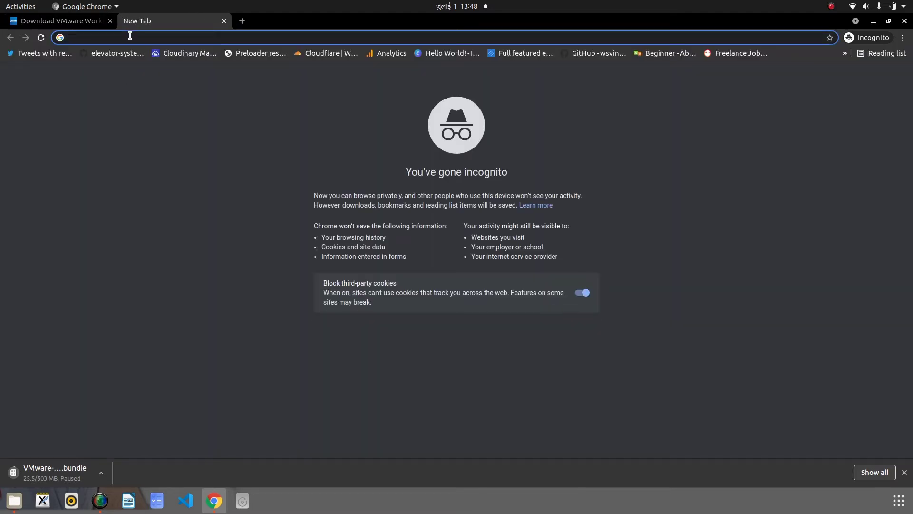
text(mar)
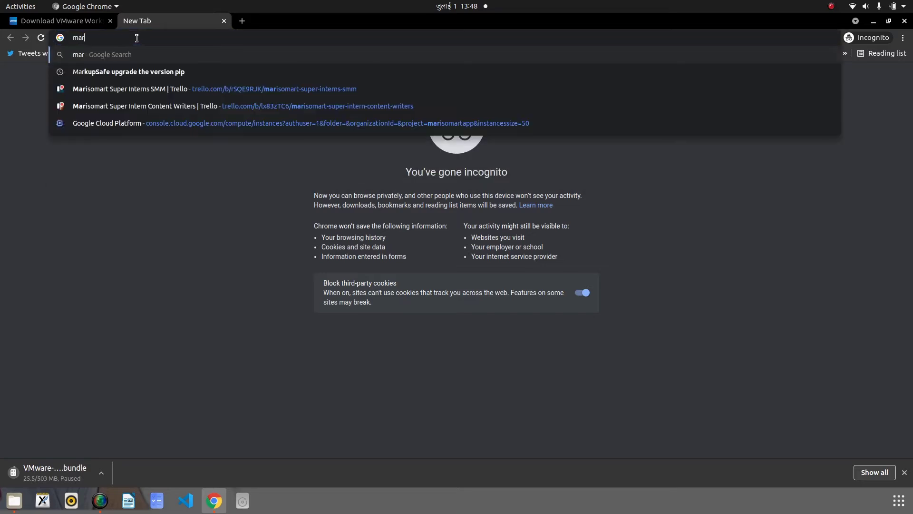
text(iso)
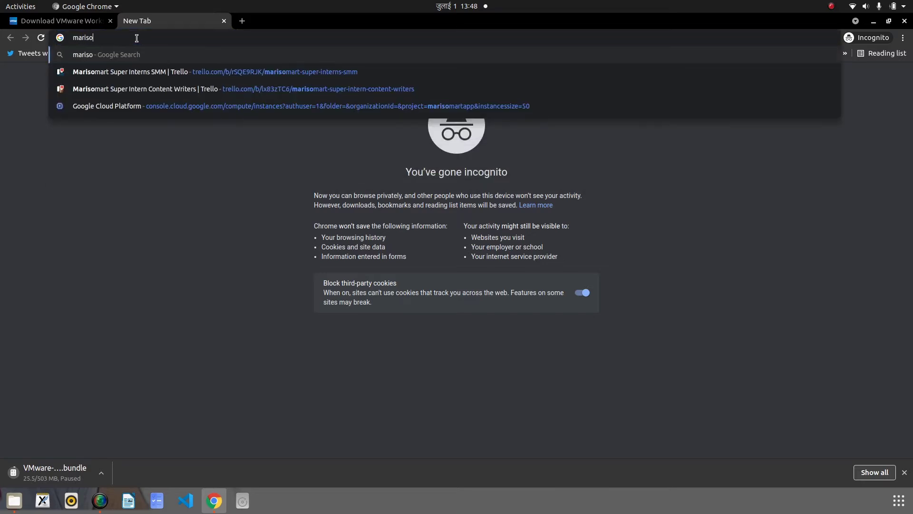
text(mart Blog)
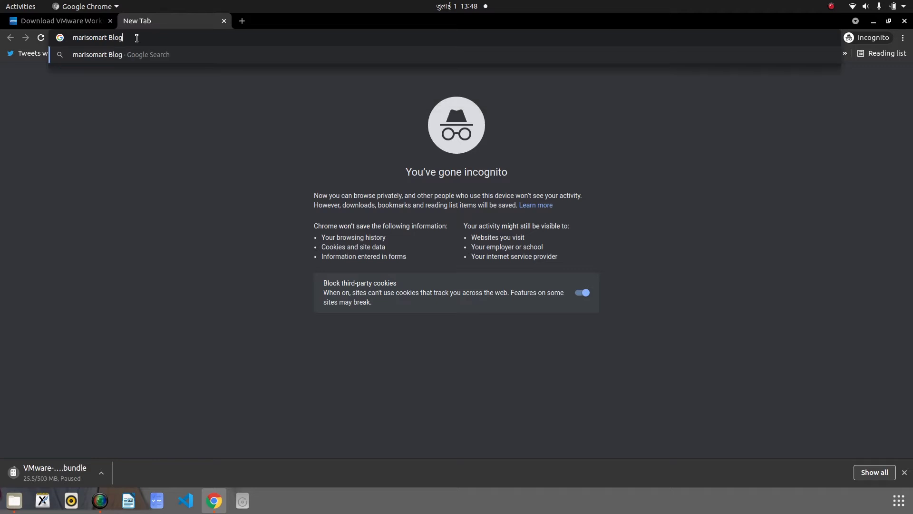
key(Return)
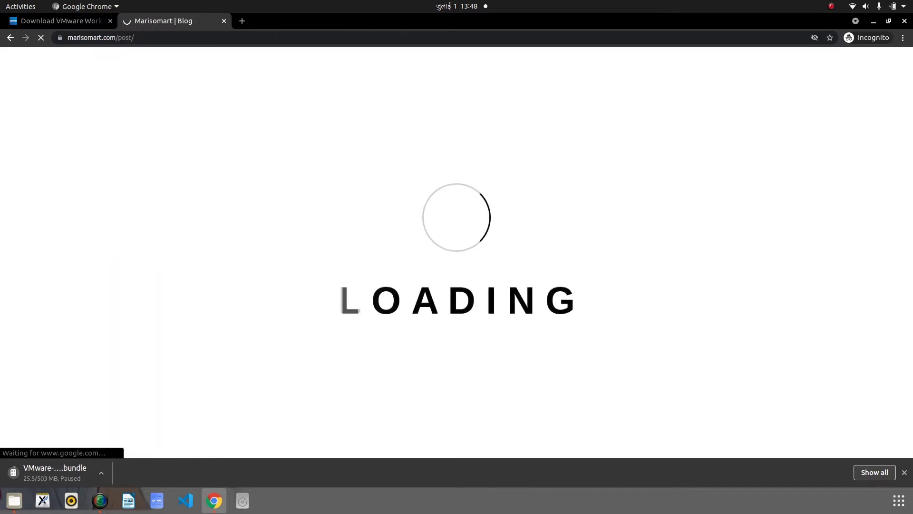
Open the blog's 'Download Windows 11 ISO and Install' article
click(904, 472)
click(578, 398)
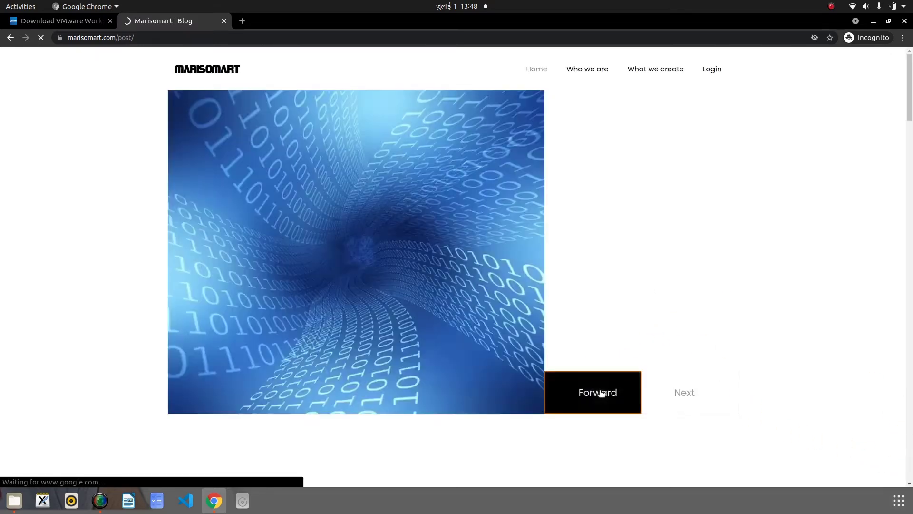
scroll(441, 185, down, 10)
scroll(560, 312, down, 2)
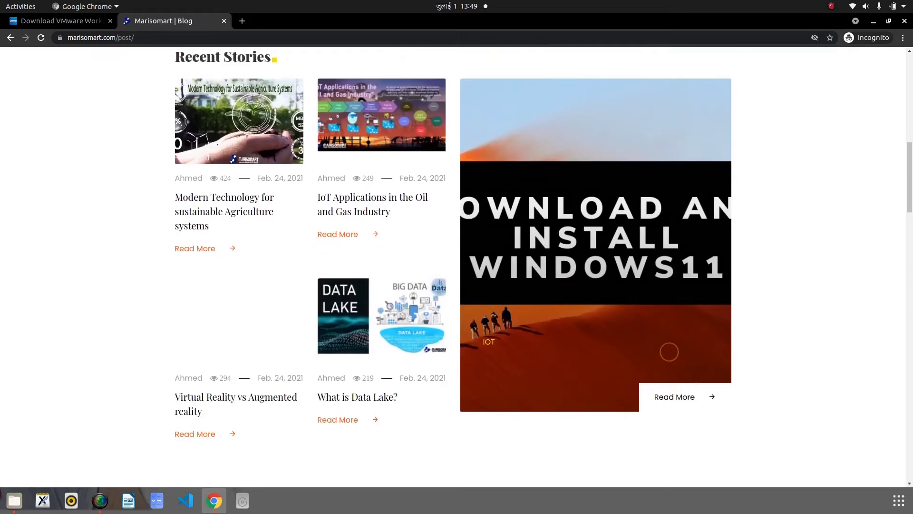
click(675, 398)
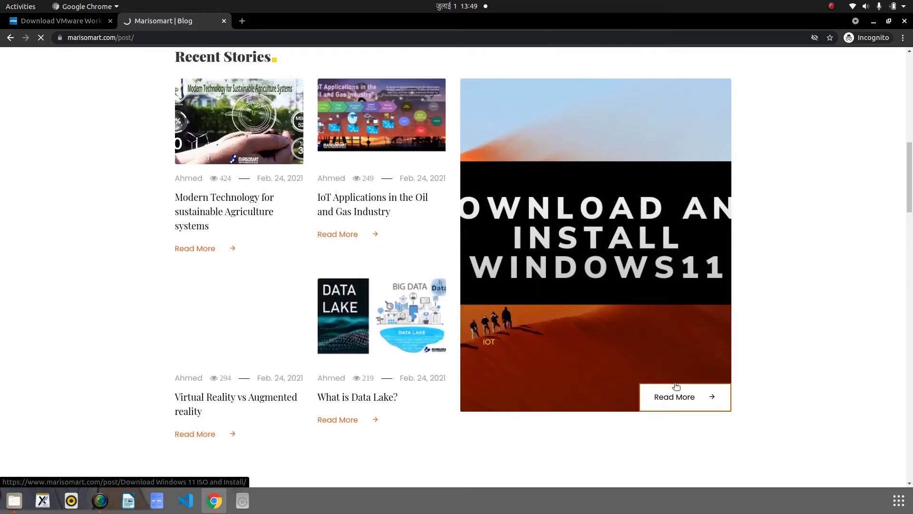
scroll(465, 233, down, 10)
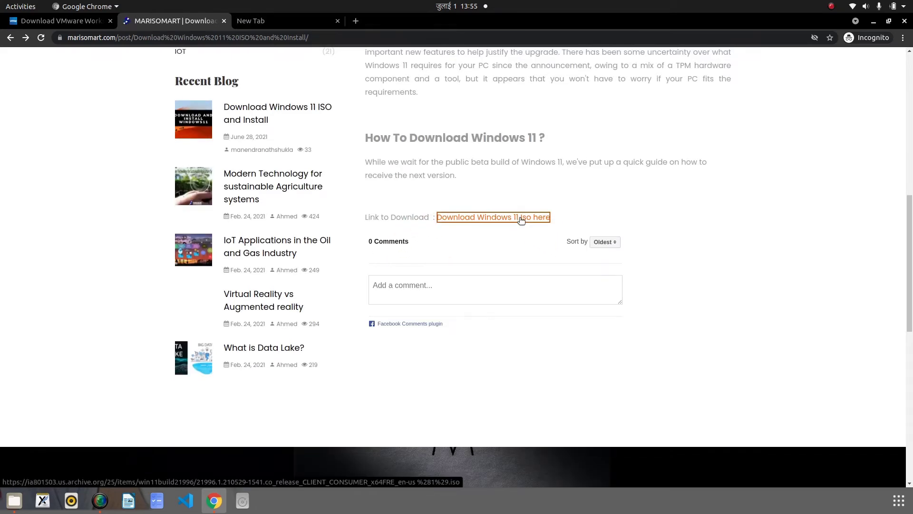
Download the Windows 11 ISO from the article and show it in its folder
click(521, 218)
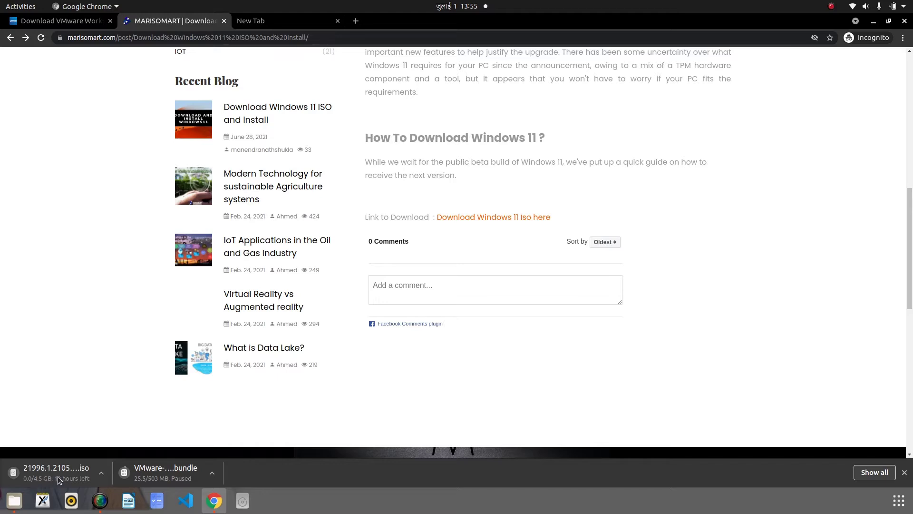
click(100, 474)
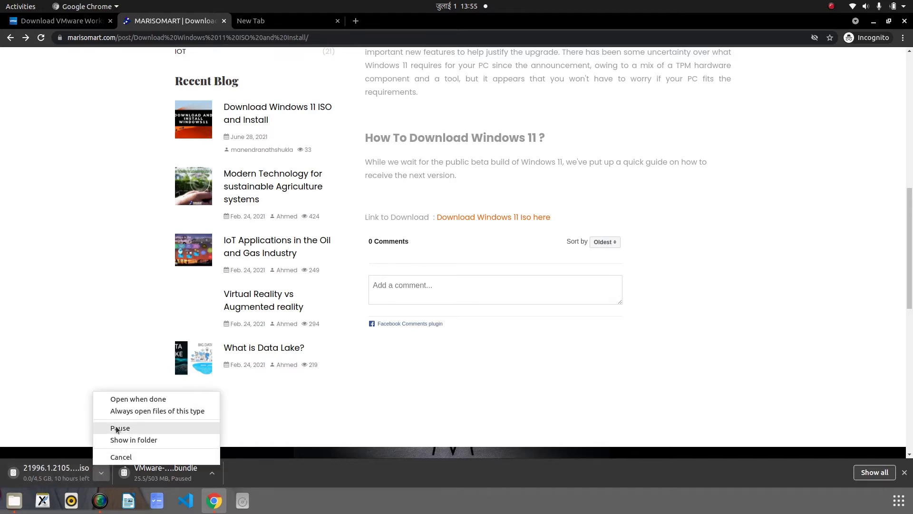
click(121, 439)
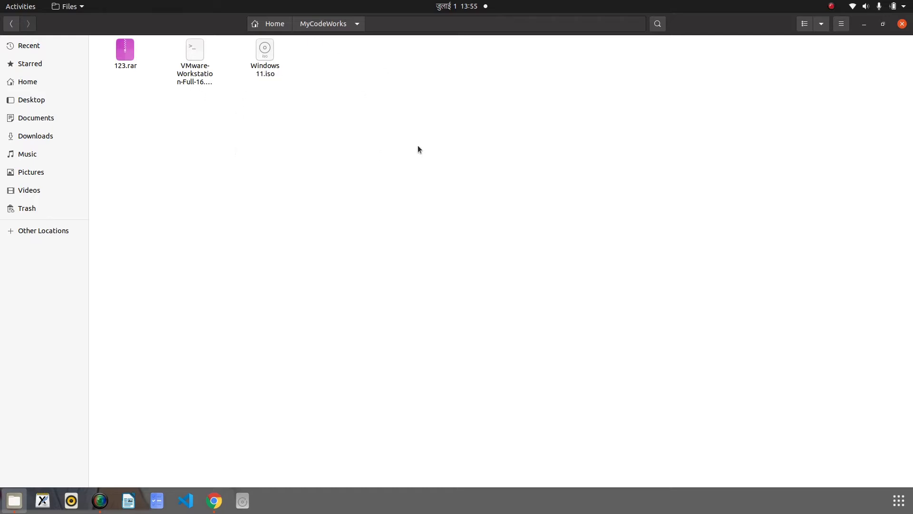
Hide the file manager and list all installed applications, scrolling to VMware Workstation
click(863, 23)
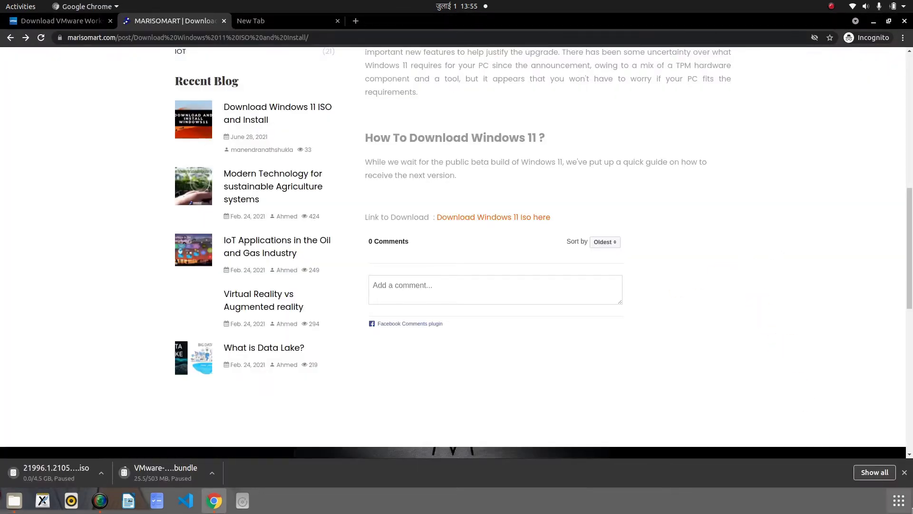
click(911, 508)
scroll(618, 214, down, 2)
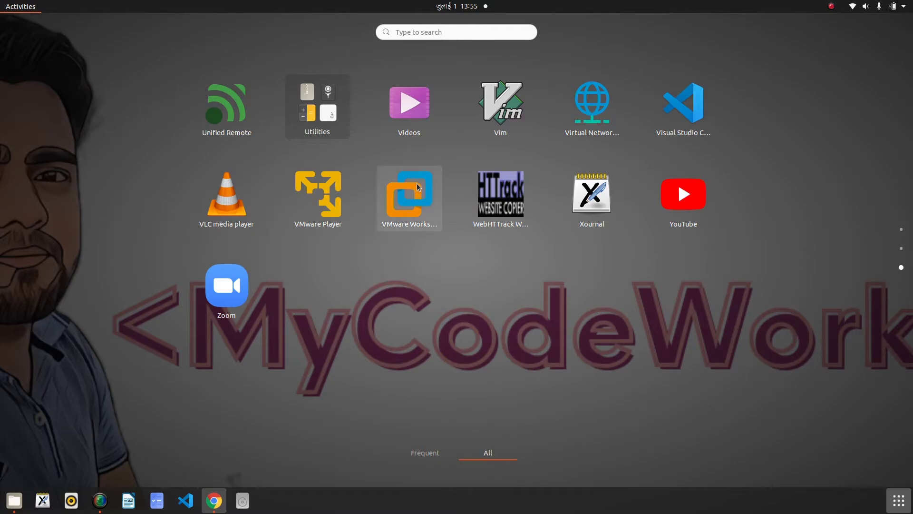
Launch VMware Workstation and start a Typical new virtual machine
click(428, 199)
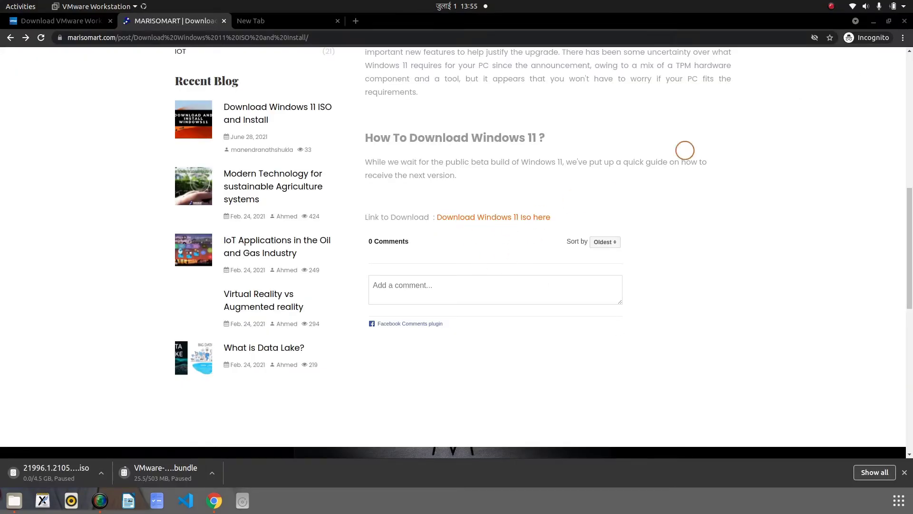
click(875, 23)
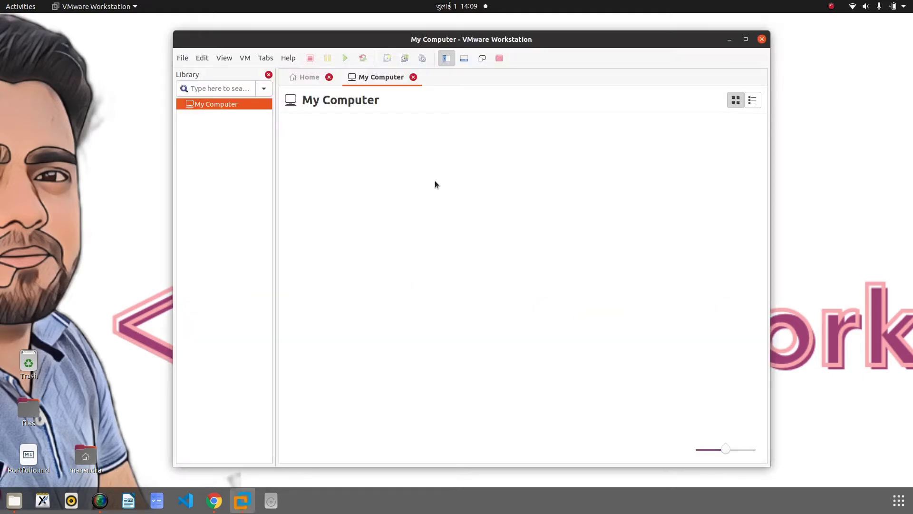
click(182, 58)
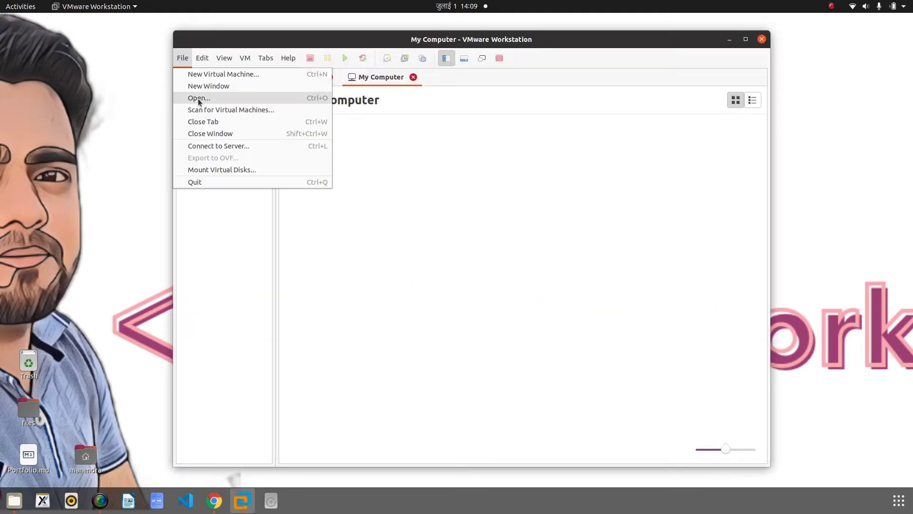
click(226, 75)
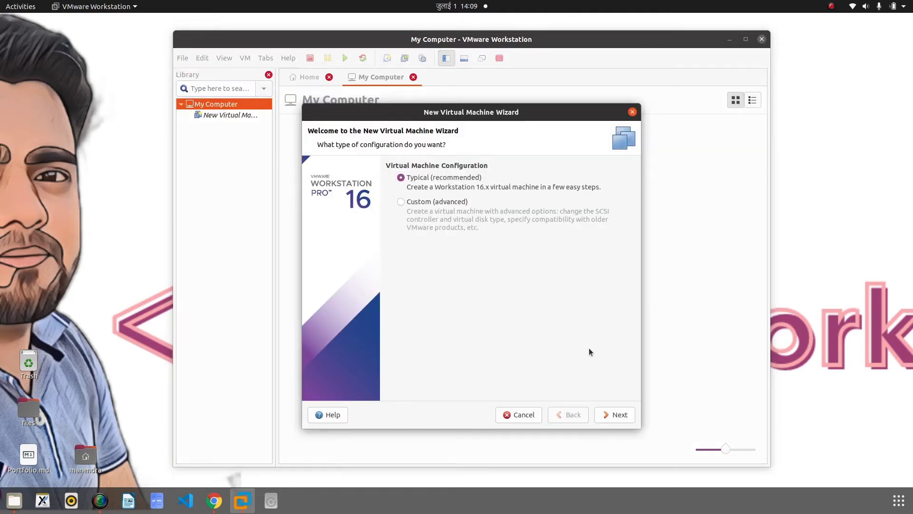
click(620, 415)
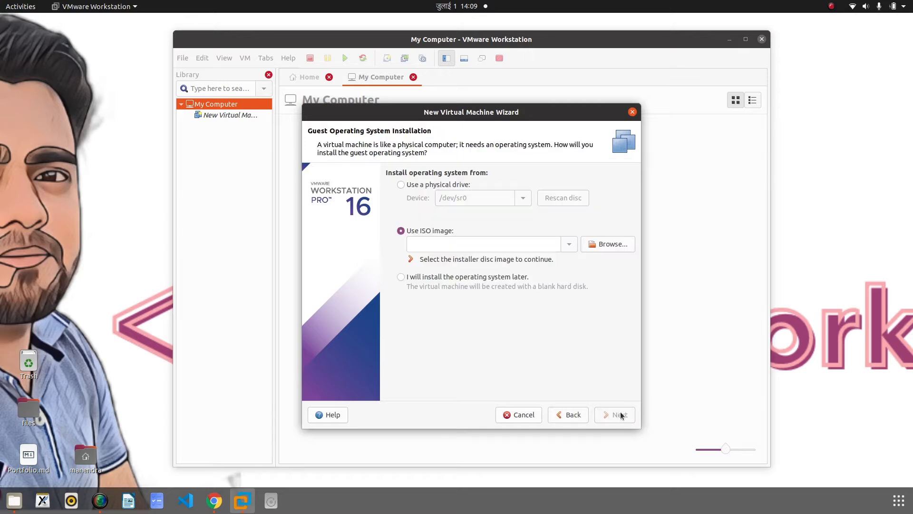
Use MyCodeWorks/Windows 11.iso as the installer disc image and continue
click(614, 244)
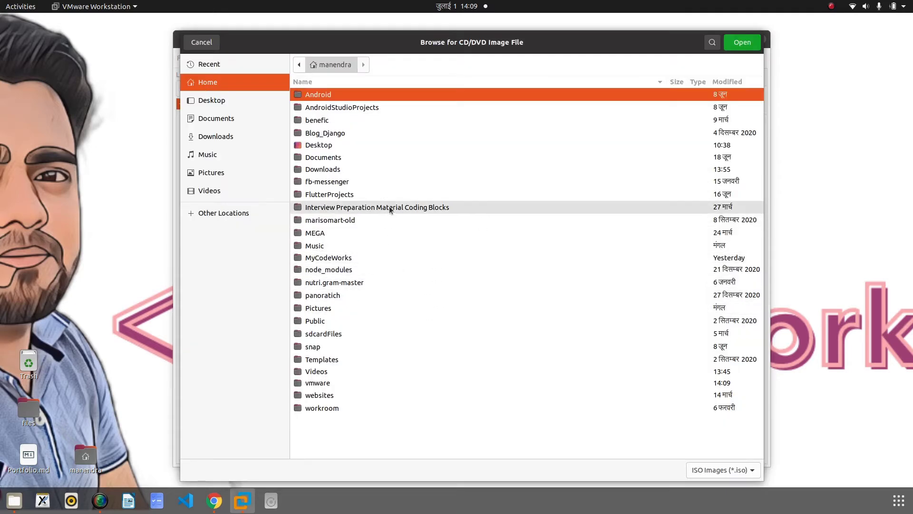
click(378, 260)
double_click(377, 259)
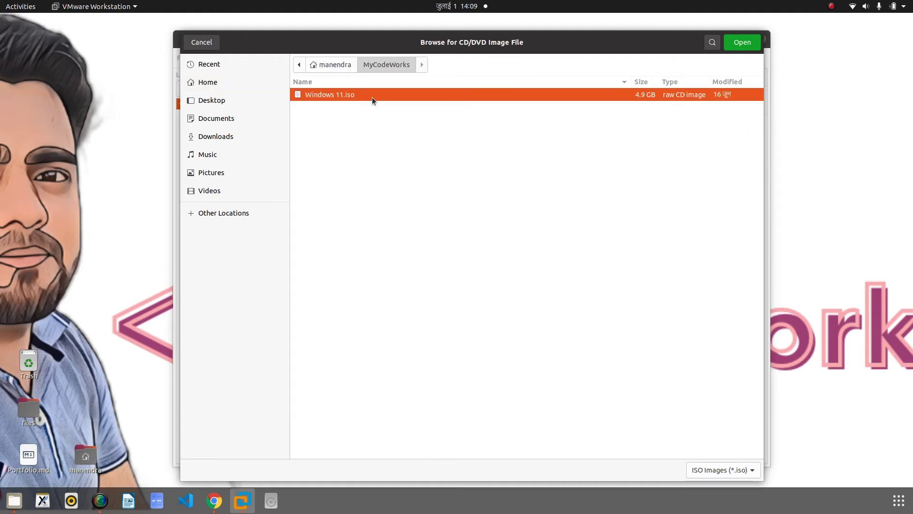
click(750, 42)
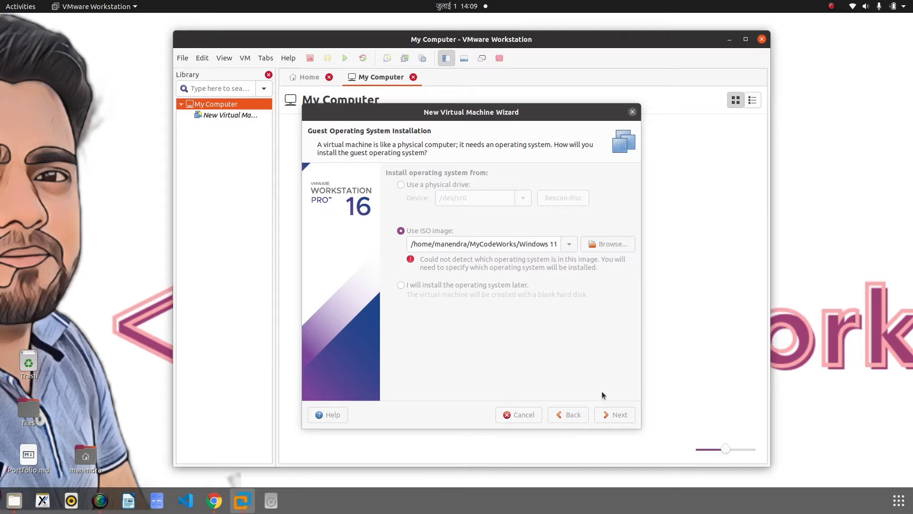
click(601, 354)
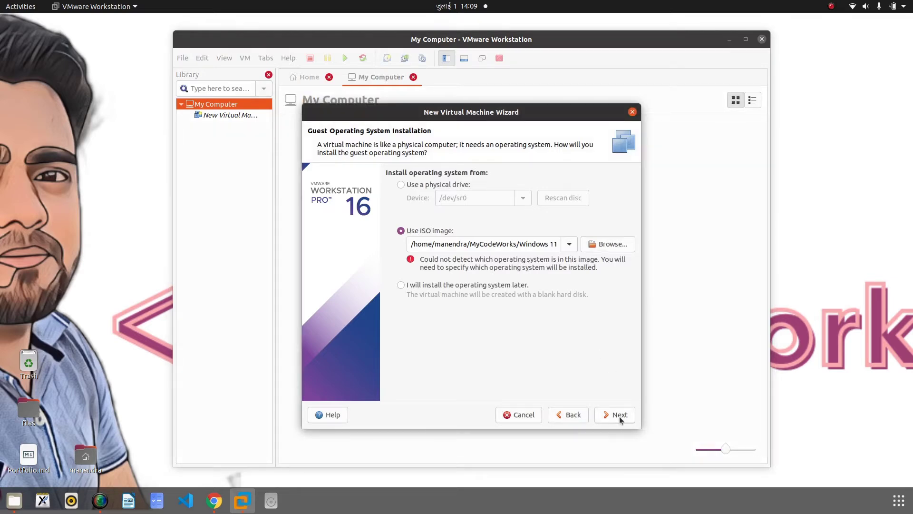
click(619, 416)
Name the VM 'Windows 11 x64', keep the default disk capacity, and open Customize Hardware
click(616, 415)
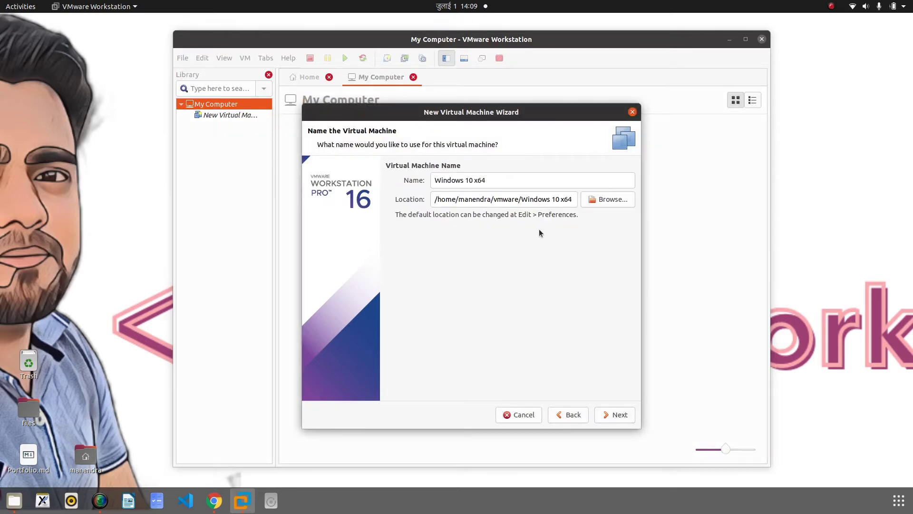
click(473, 181)
key(BackSpace)
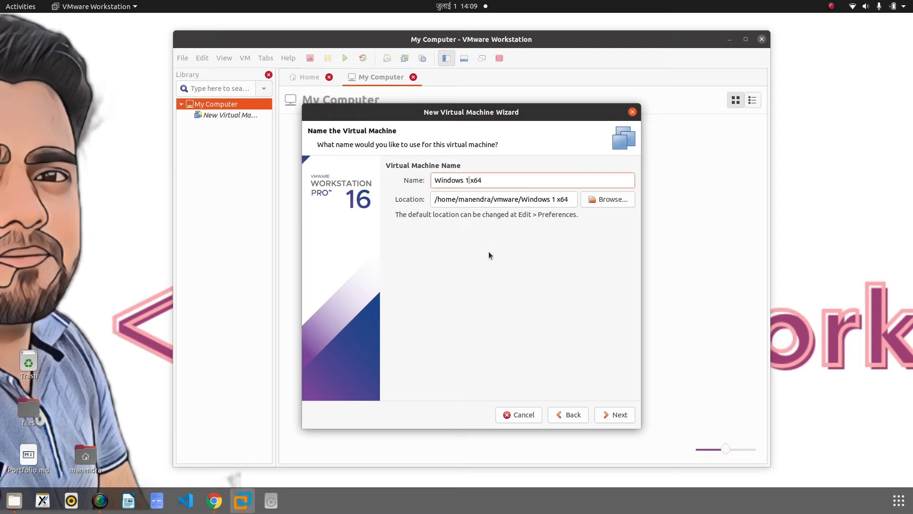
text(1)
click(618, 415)
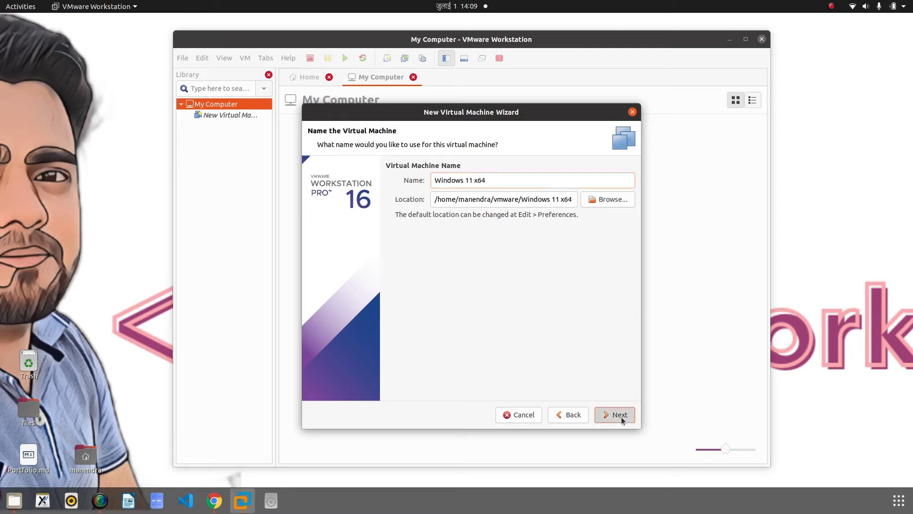
click(630, 416)
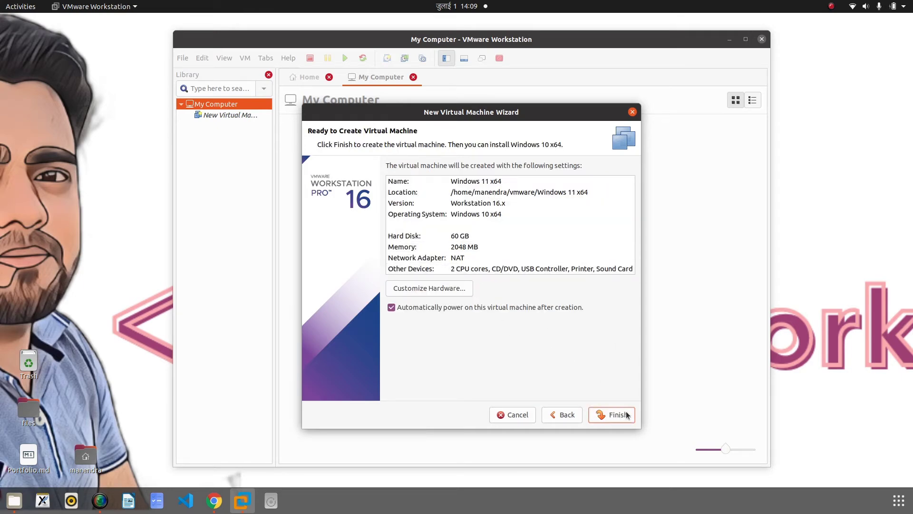
click(457, 288)
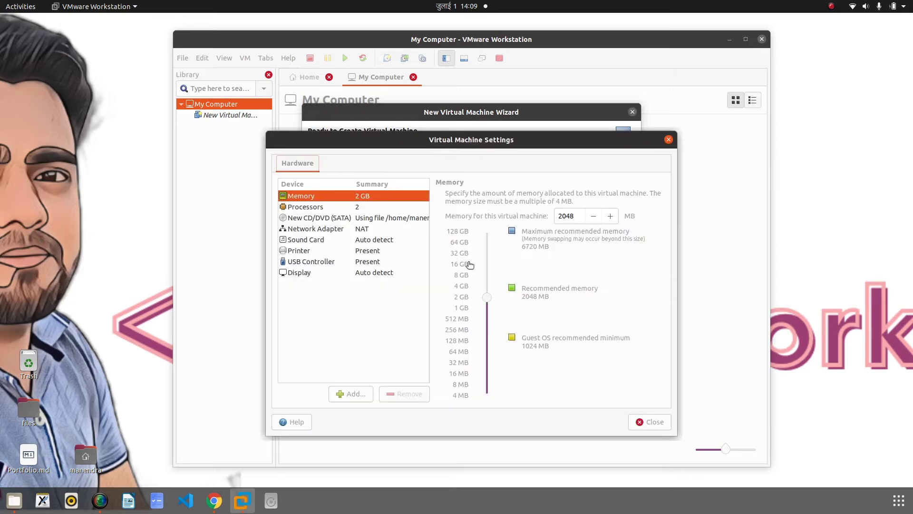
Keep the network adapter on NAT, close hardware settings, and finish creating the VM
click(315, 228)
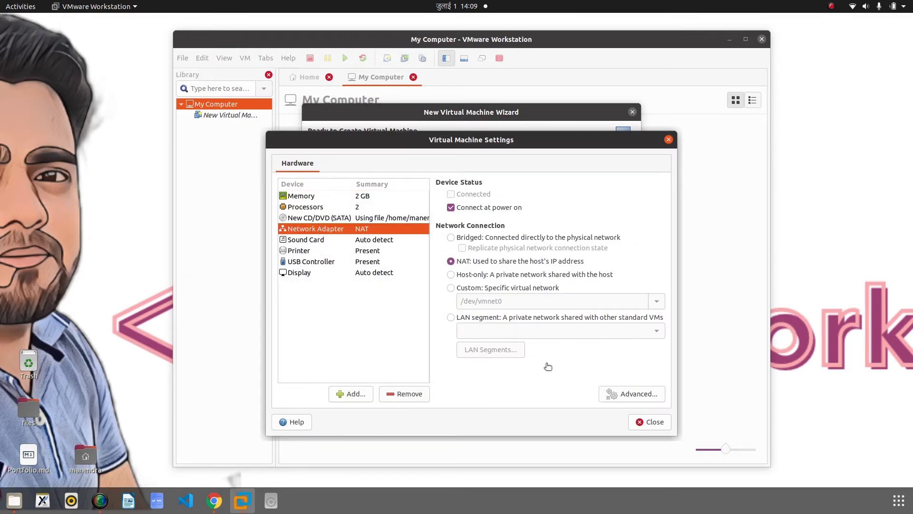
click(452, 261)
click(634, 394)
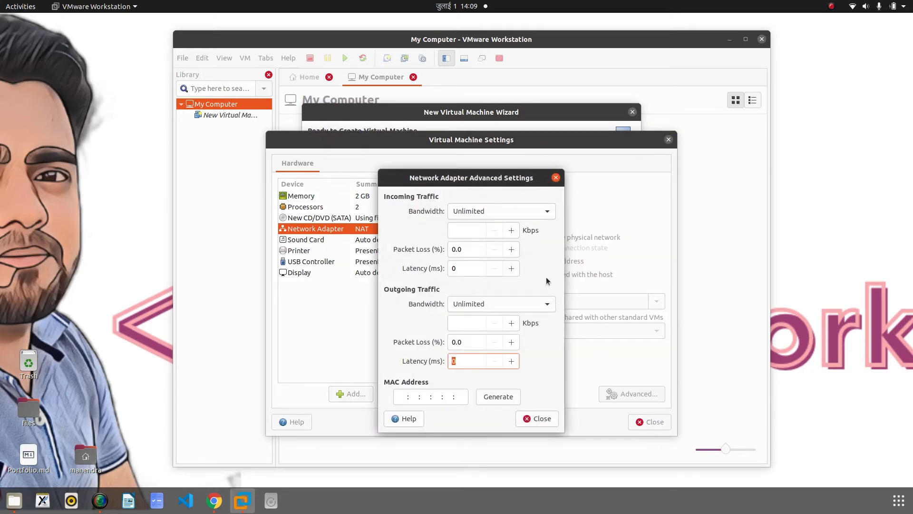
click(537, 418)
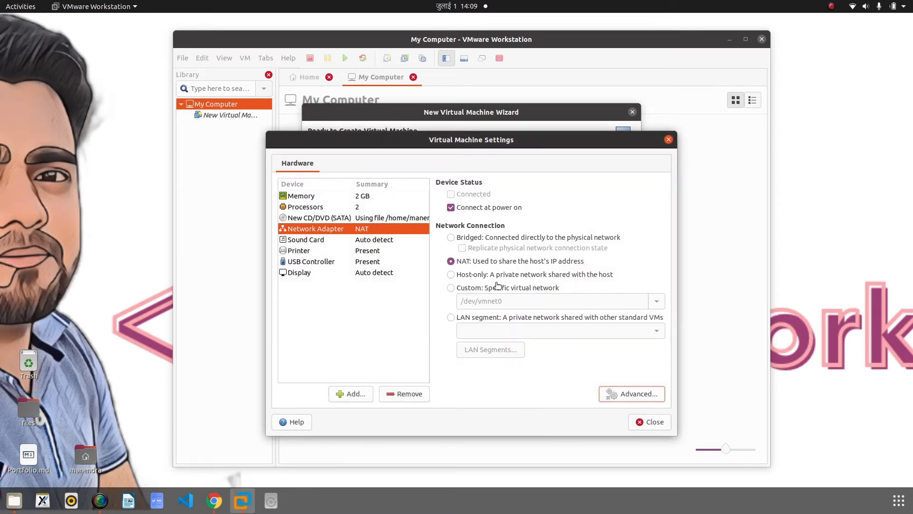
click(652, 425)
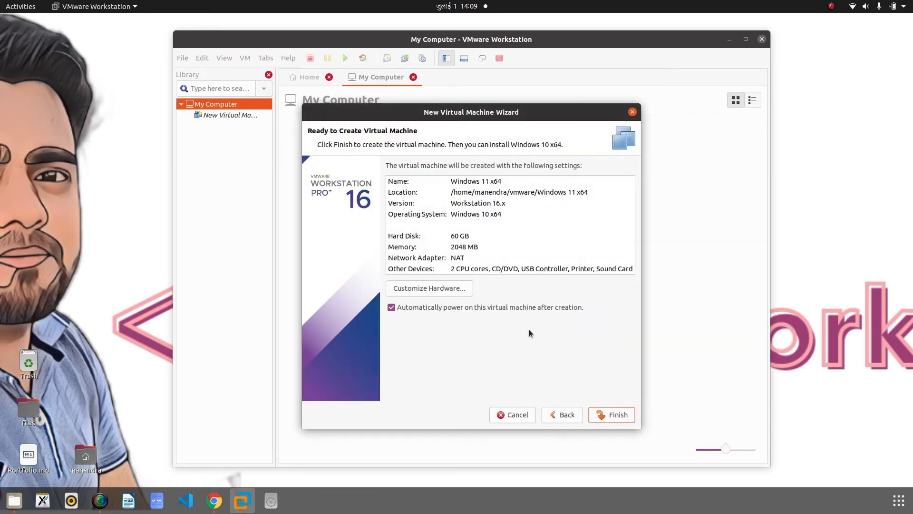
click(618, 414)
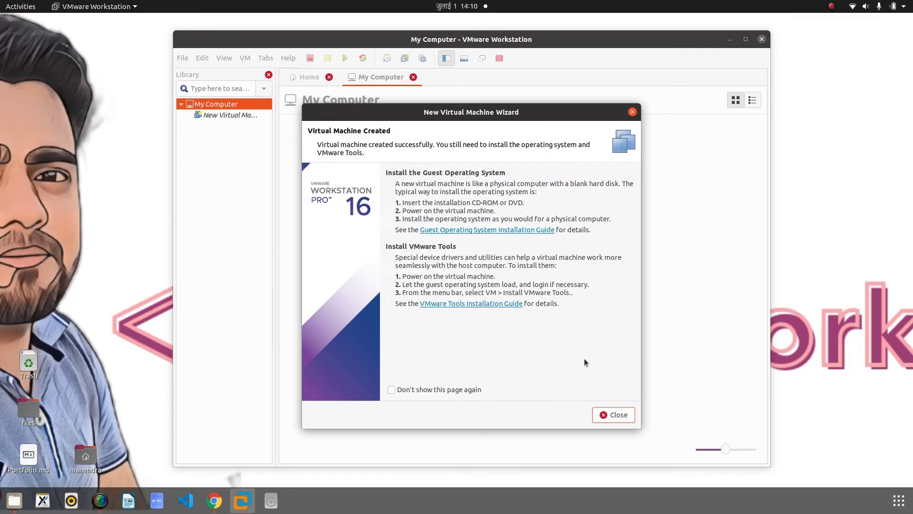
Open the new VM, dismiss the graphics and no-OS notices, and boot the Windows installer
click(614, 410)
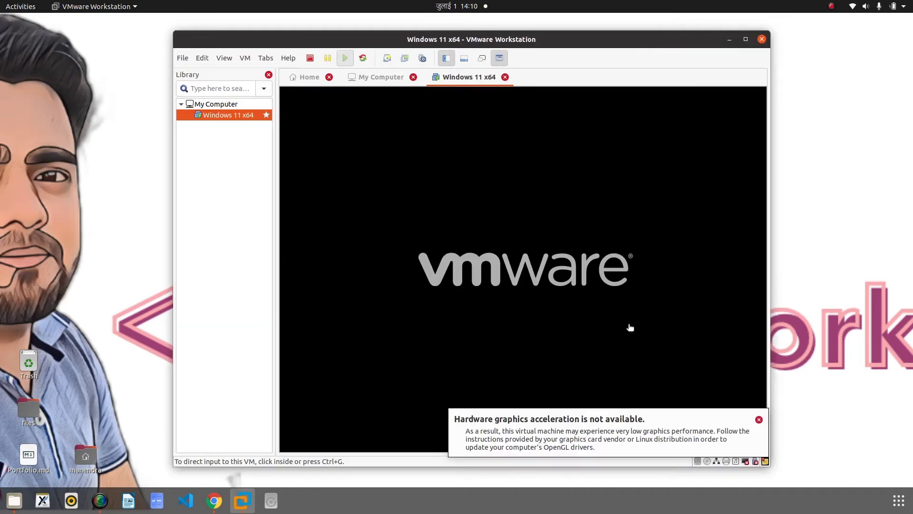
click(759, 419)
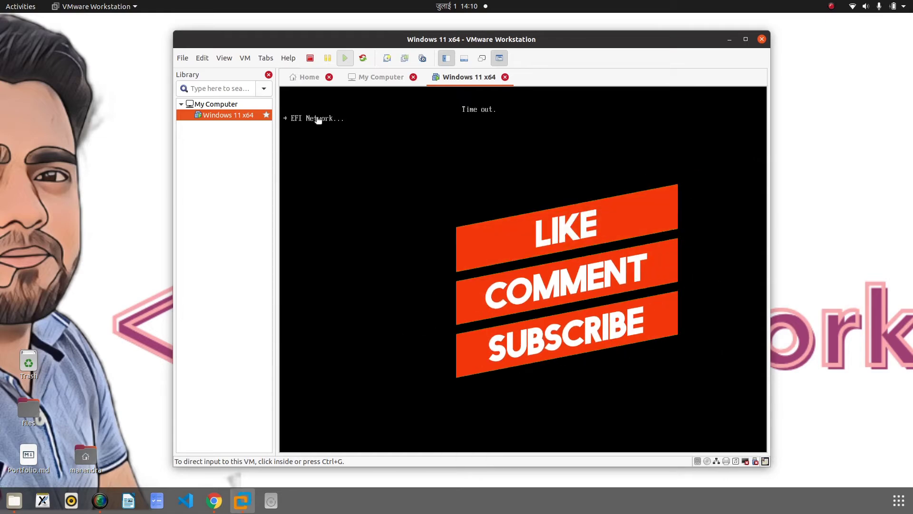
key(ctrl+g)
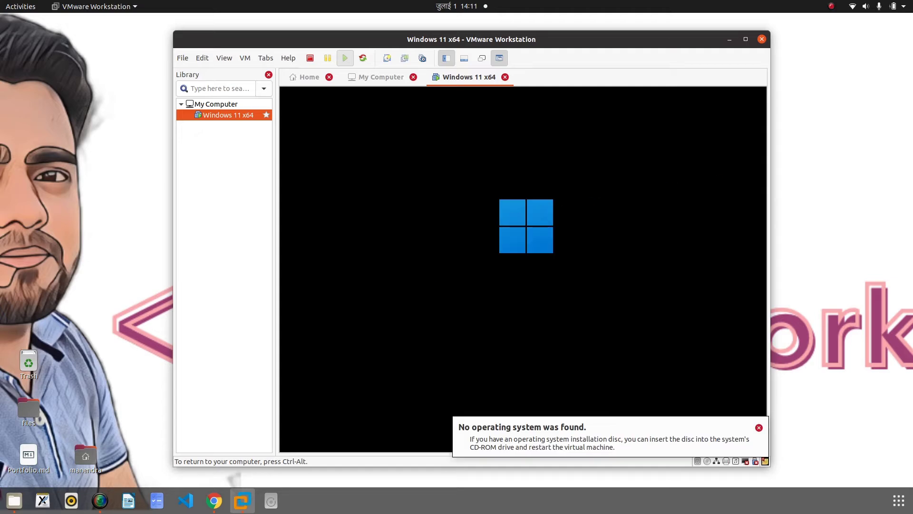
key(ctrl+alt)
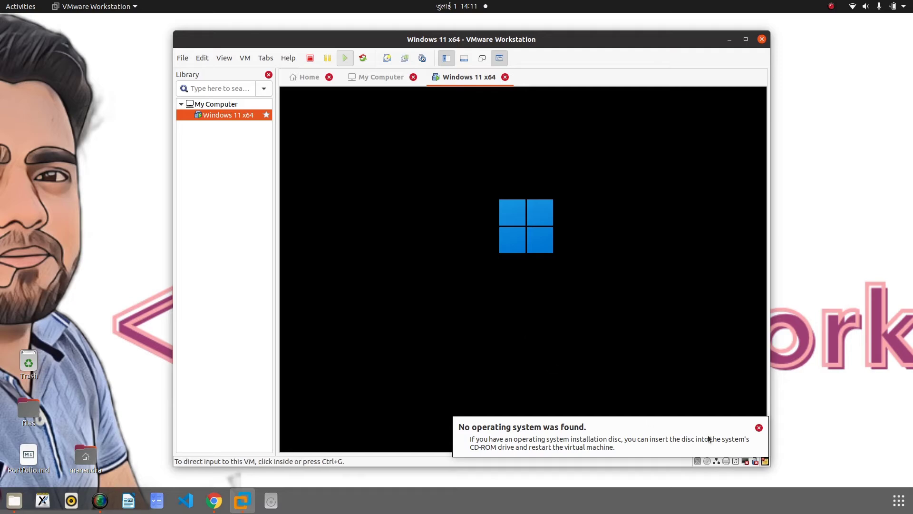
click(759, 427)
click(611, 243)
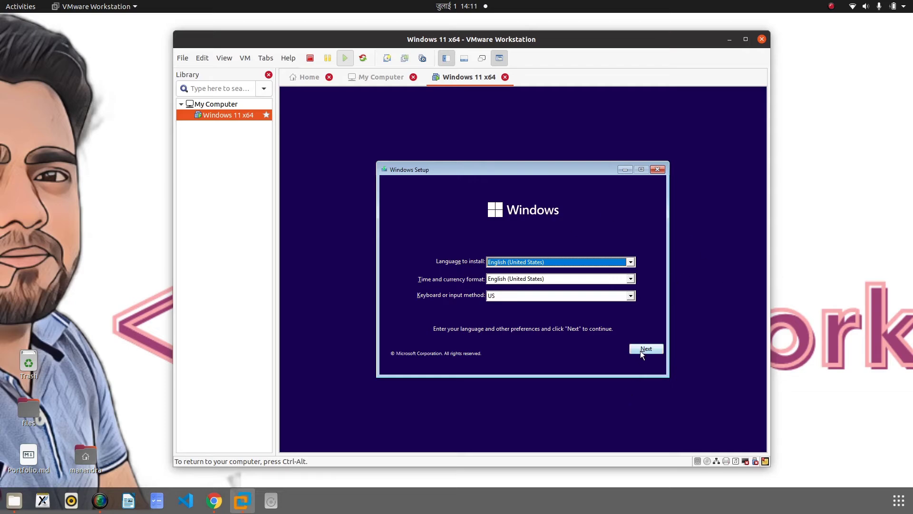
Accept the English (United States) defaults, choose Install now, and skip the product key
click(643, 349)
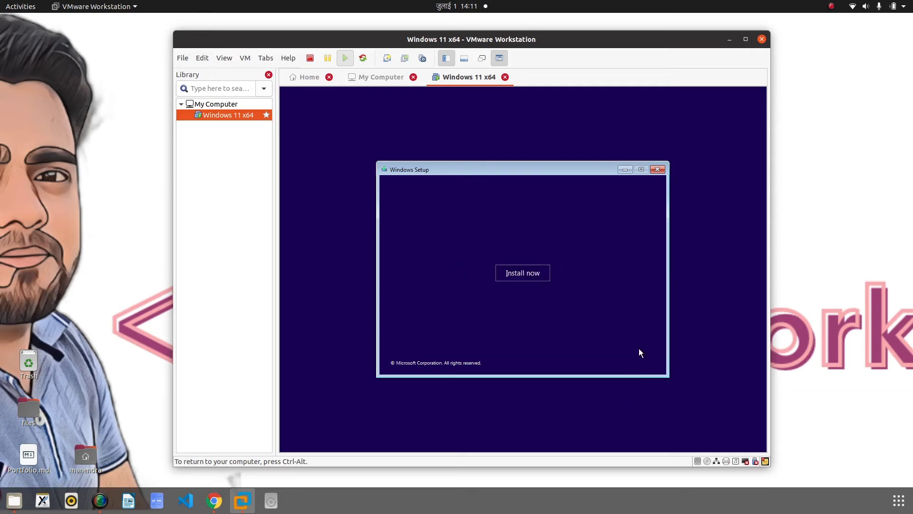
click(517, 275)
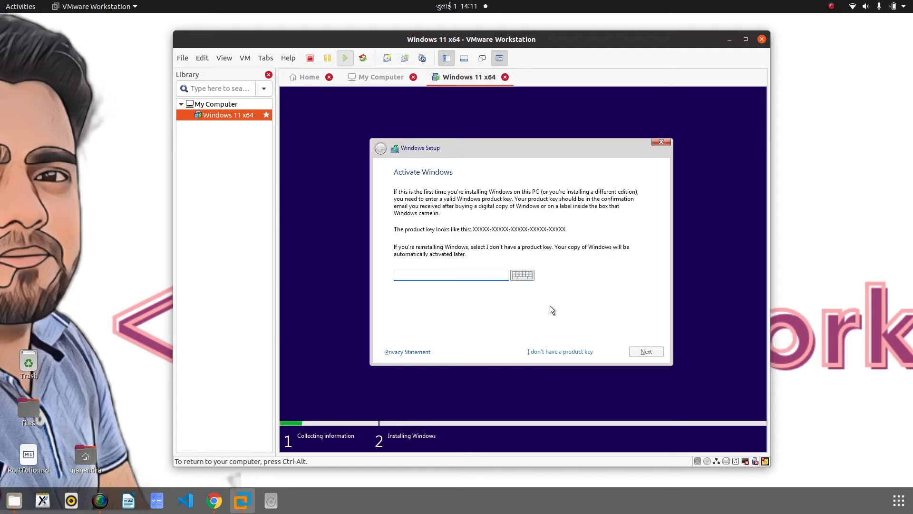
click(553, 352)
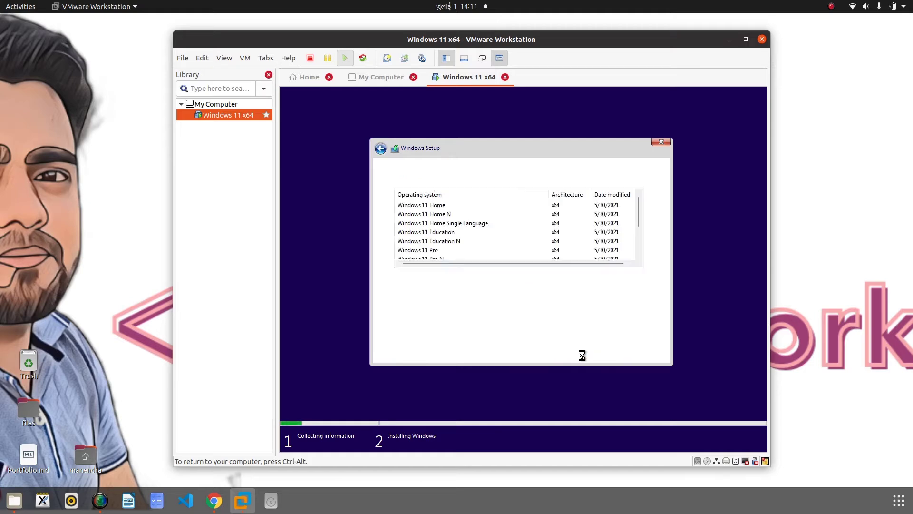
Select the Windows 11 Home edition and accept the Microsoft license terms
scroll(443, 233, down, 2)
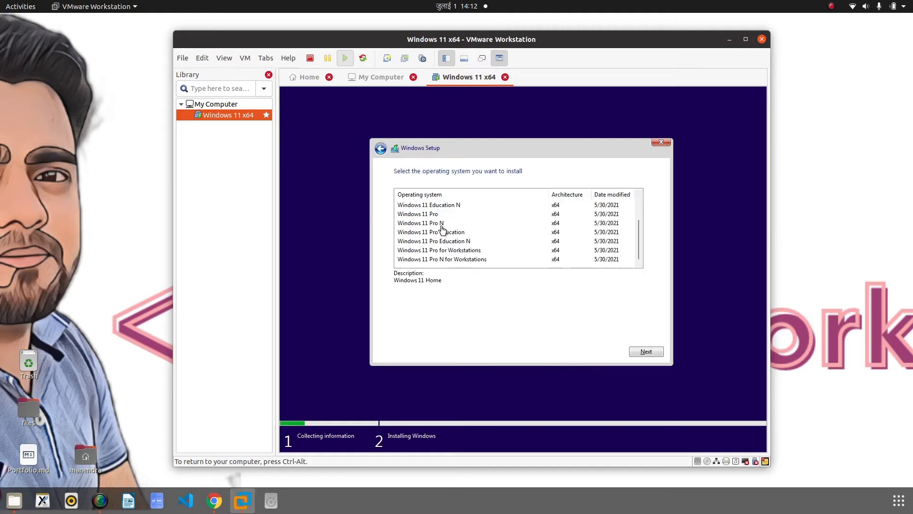
scroll(443, 231, up, 2)
scroll(444, 231, down, 2)
scroll(447, 231, up, 2)
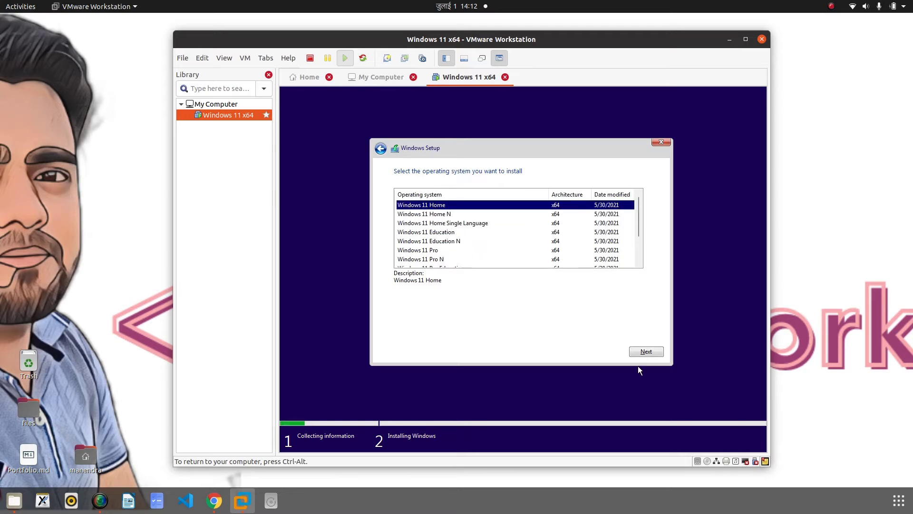
click(653, 352)
click(421, 336)
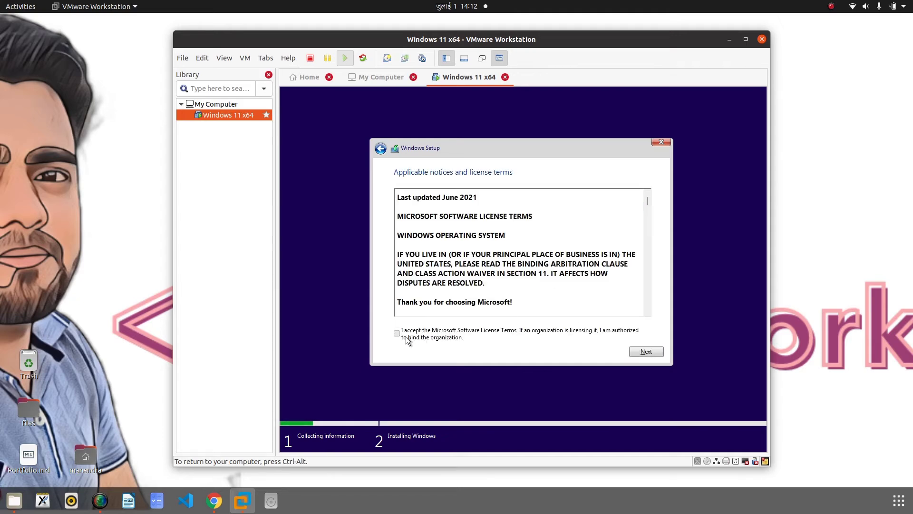
Accept the licence terms and run a Custom install onto the 60 GB unallocated Drive 0
click(647, 352)
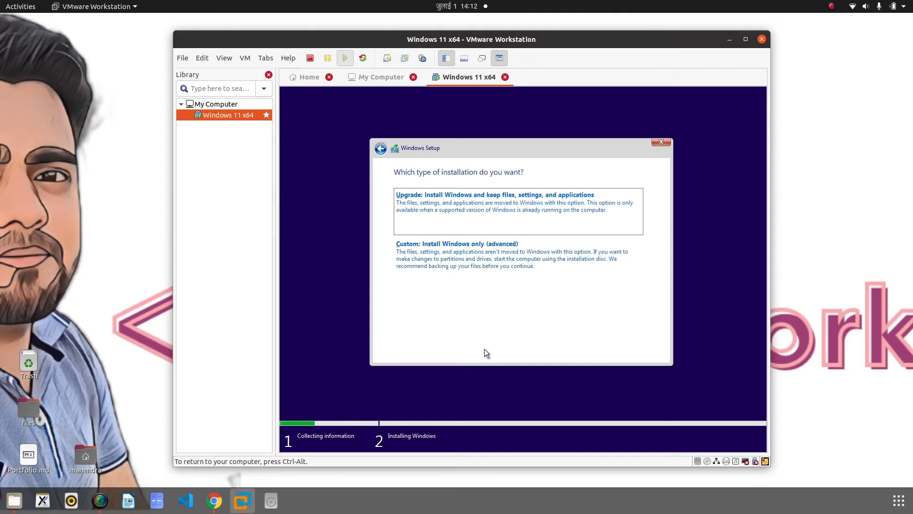
click(450, 252)
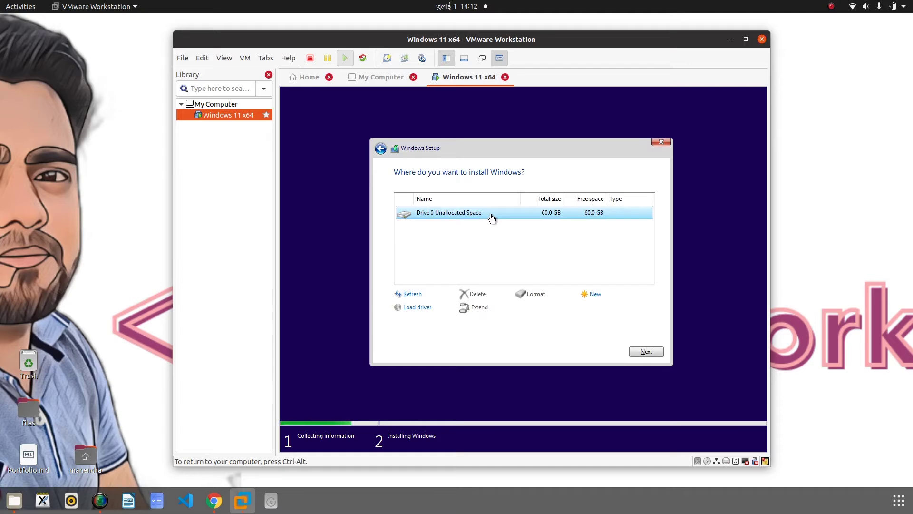
click(648, 352)
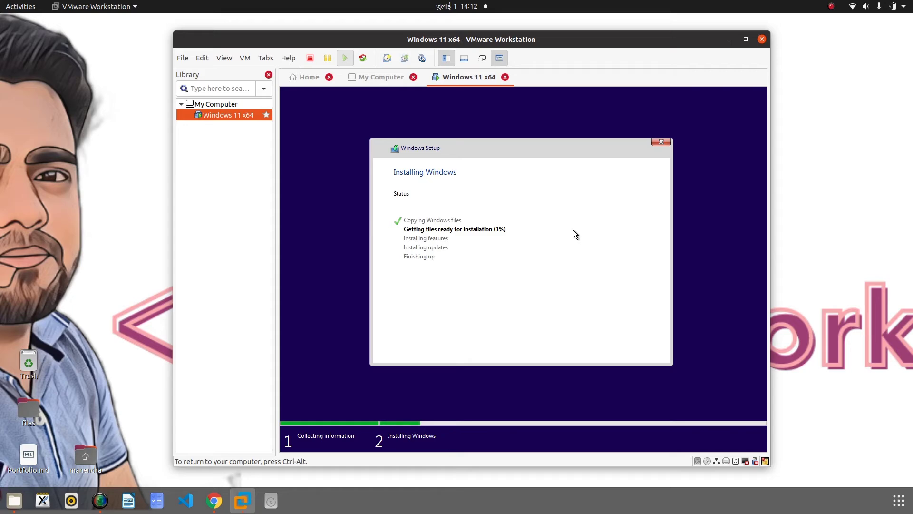
Let Installing Windows complete until the VM reboots to the Windows logo
click(831, 6)
click(813, 35)
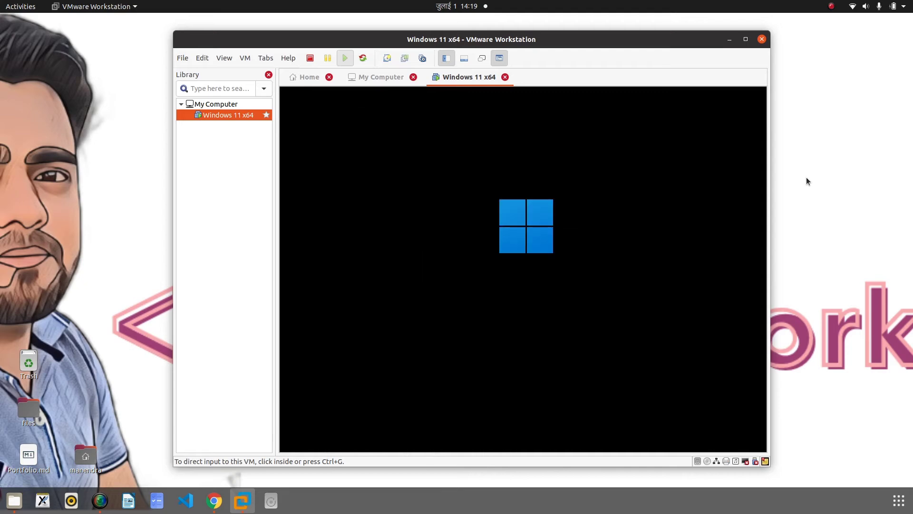
Wait through Getting ready and Just a moment until the country or region screen appears
click(831, 6)
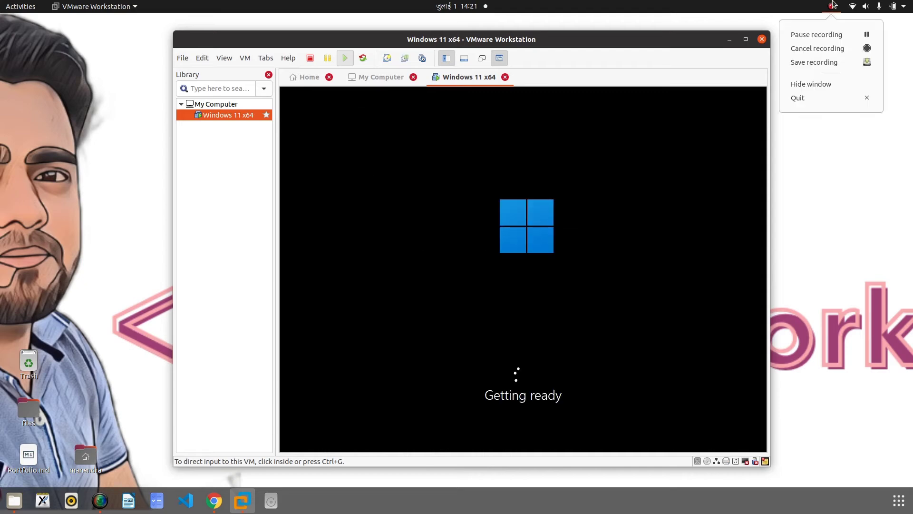
click(840, 32)
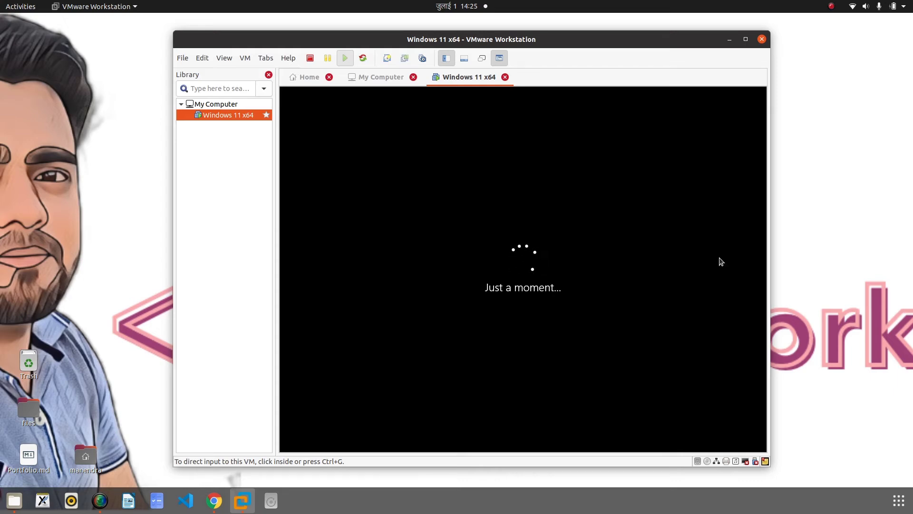
click(831, 6)
click(835, 35)
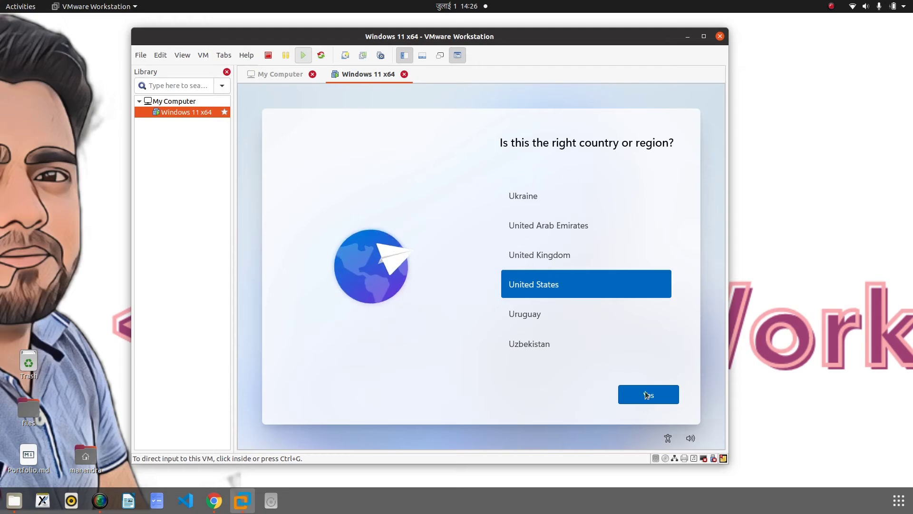
Confirm United States as region and US keyboard, skipping a second layout
click(652, 406)
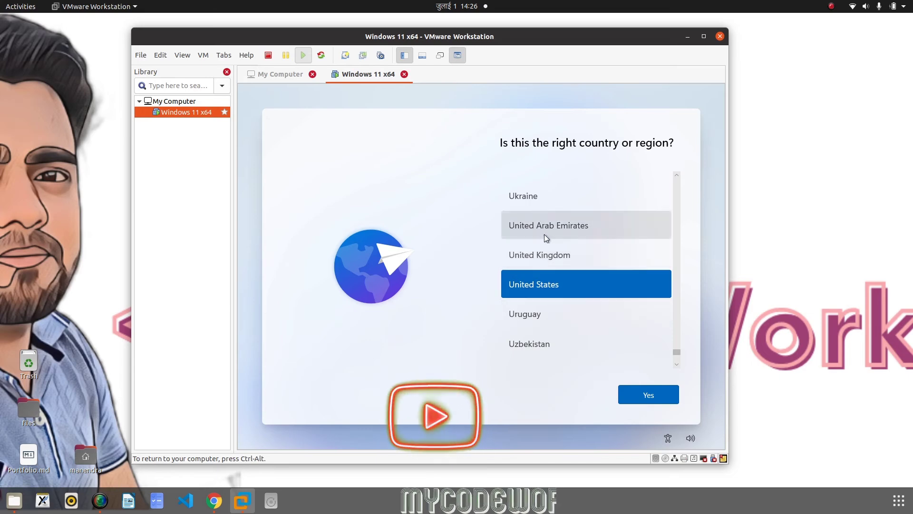
click(659, 398)
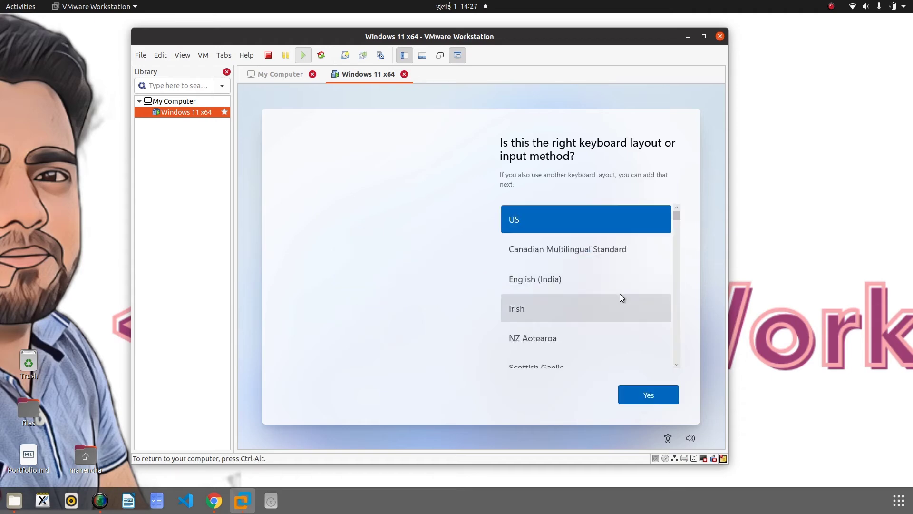
click(663, 395)
click(663, 395)
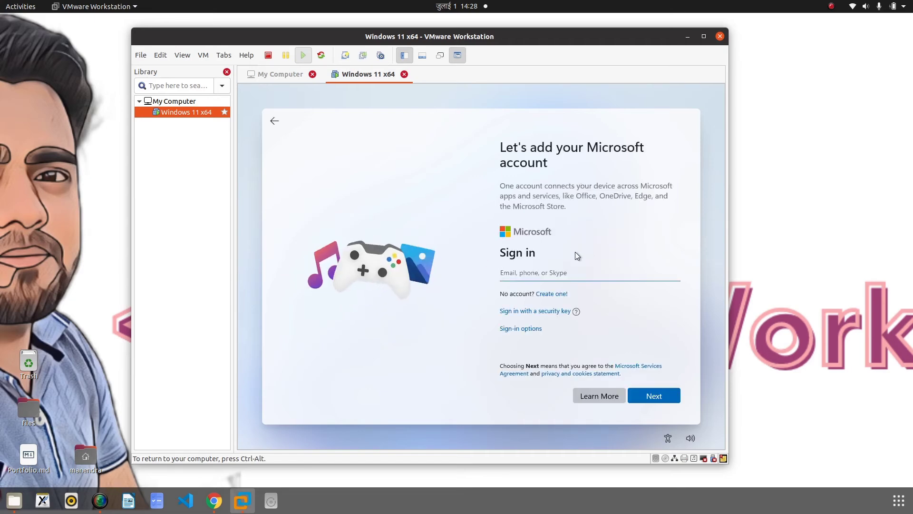
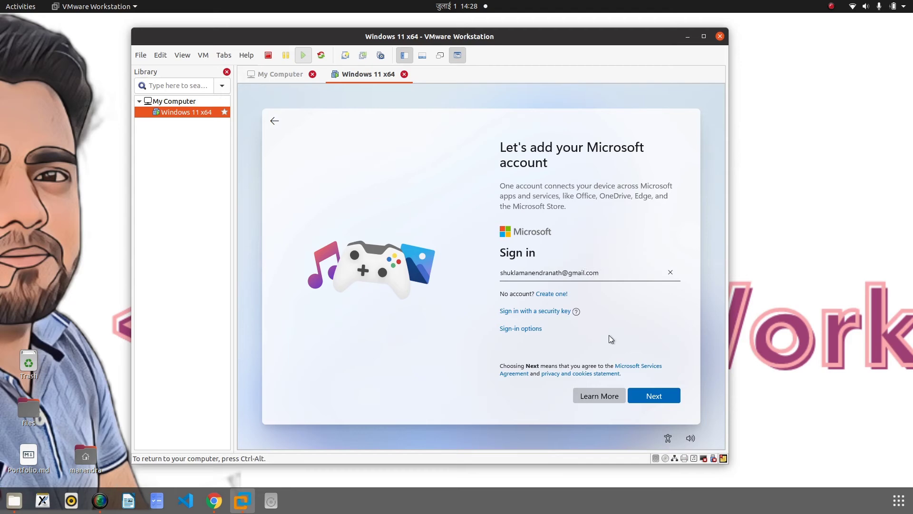
Sign in with the Microsoft account e-mail and password
click(654, 396)
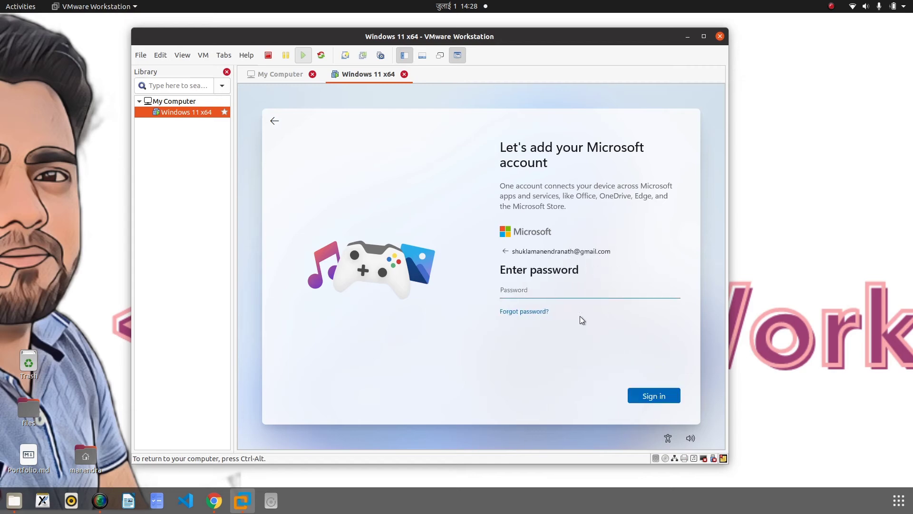
click(577, 290)
text(*)
key(Return)
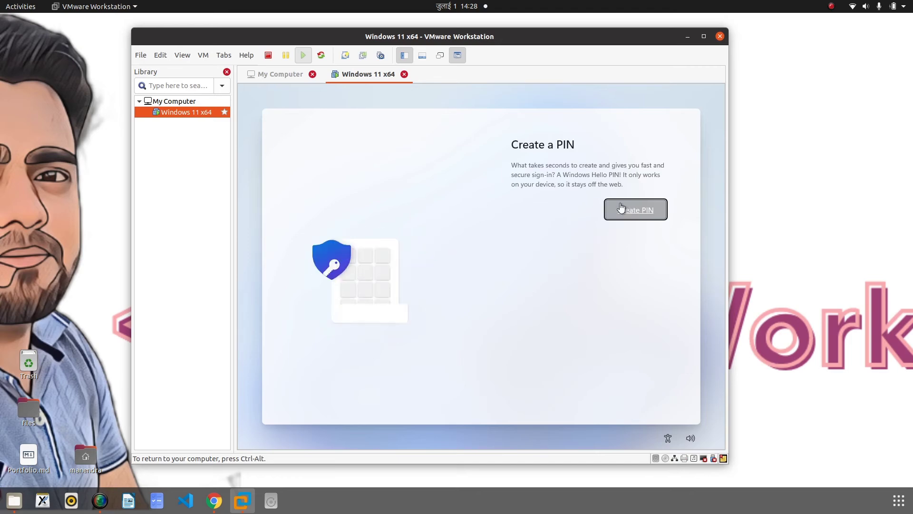
Create a Windows Hello PIN, confirm it, and save it
click(627, 211)
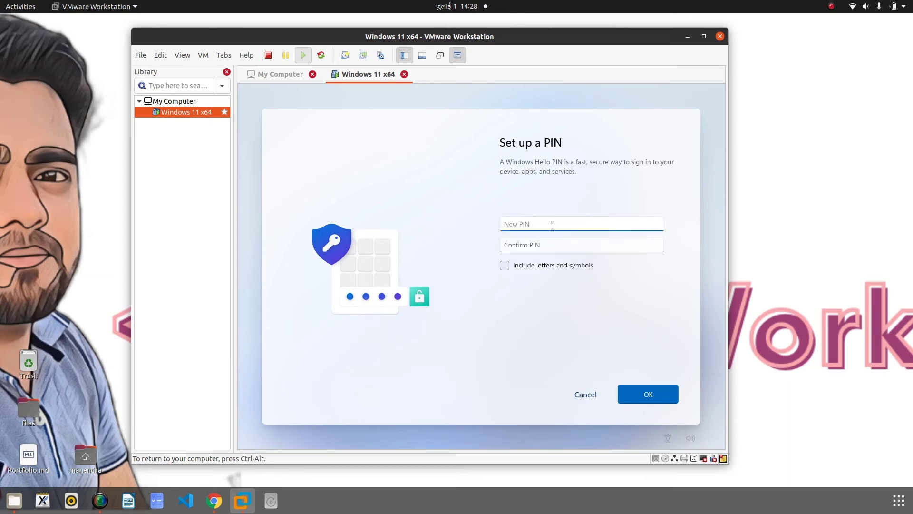
text(12)
click(550, 245)
text(12)
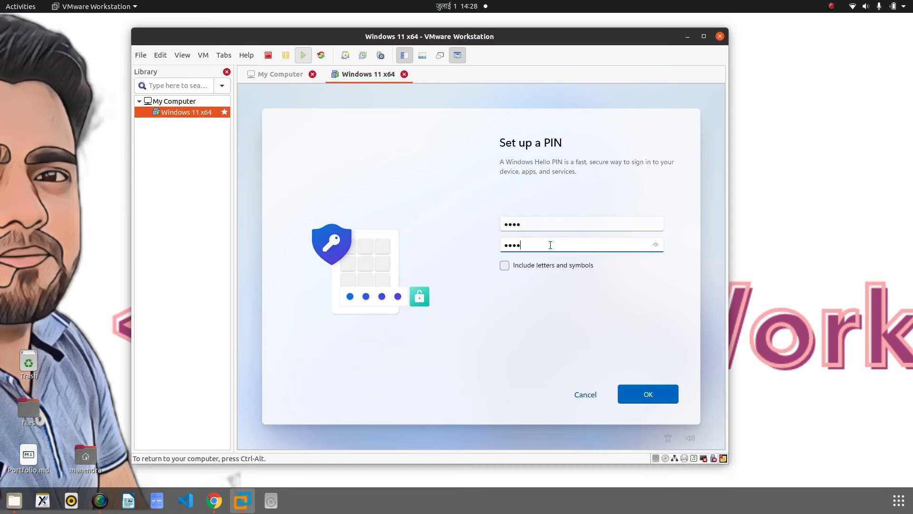
click(655, 244)
click(646, 385)
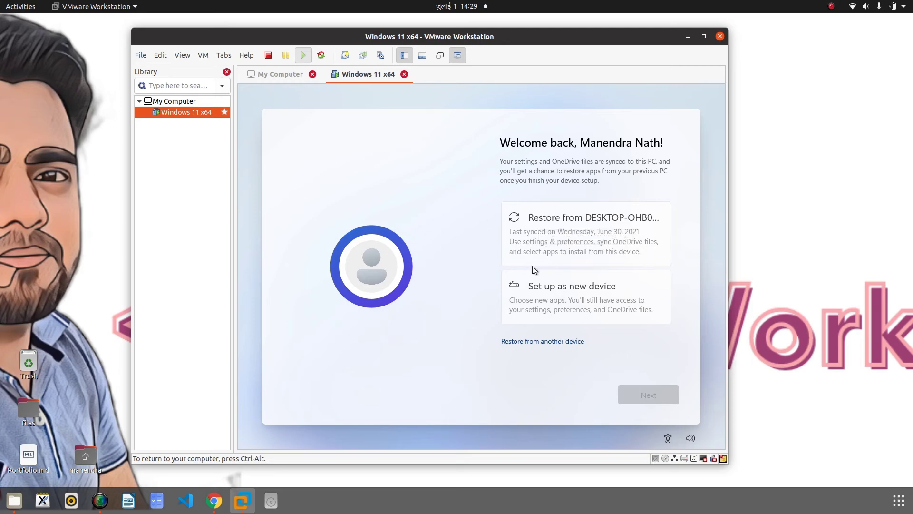
Set up as a new device and turn off location, Find my device, optional diagnostics and advertising ID
click(571, 301)
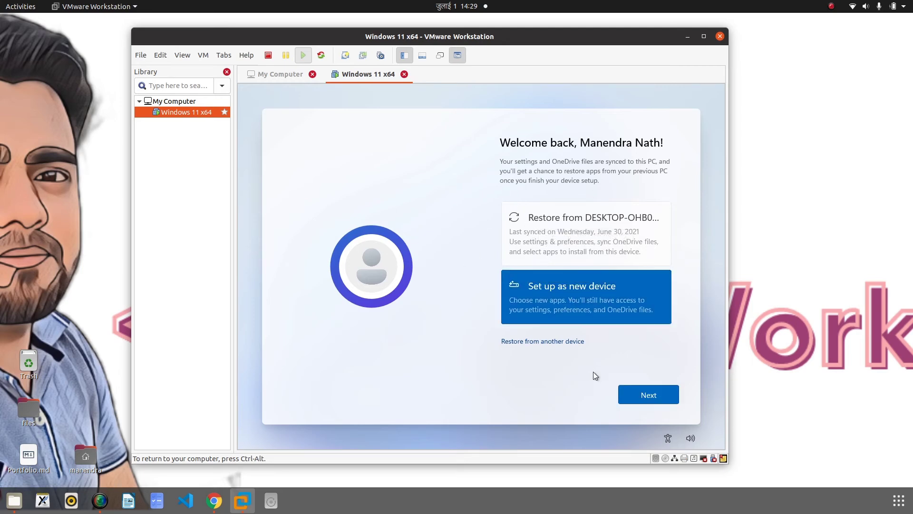
click(659, 402)
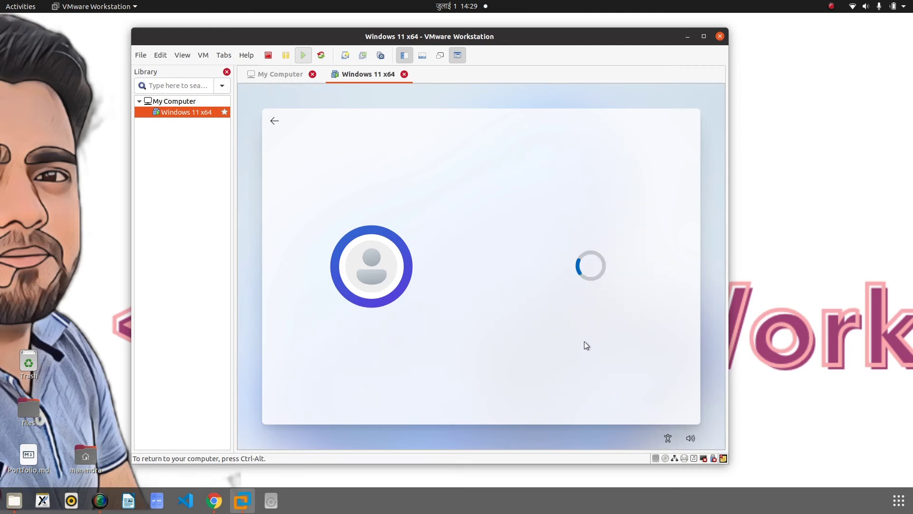
scroll(518, 238, down, 1)
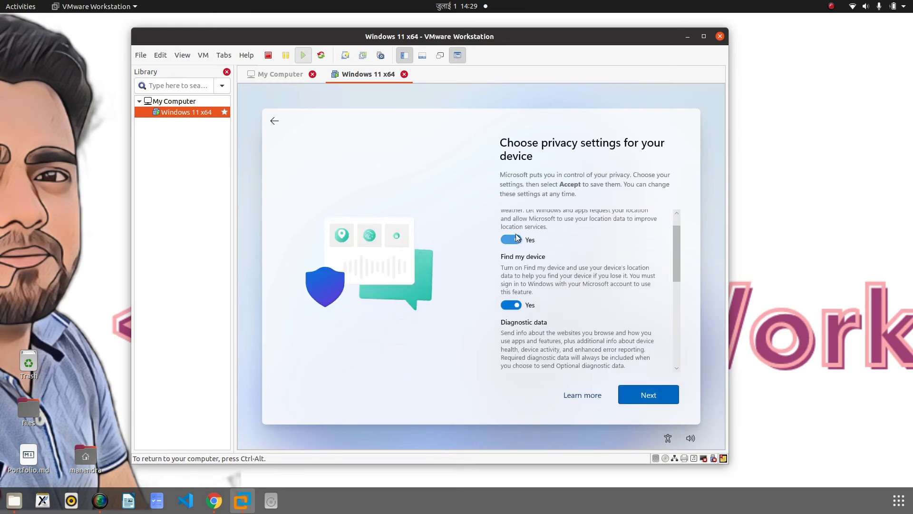
click(517, 239)
click(511, 290)
scroll(591, 304, down, 1)
click(511, 307)
scroll(612, 307, down, 2)
scroll(547, 284, down, 2)
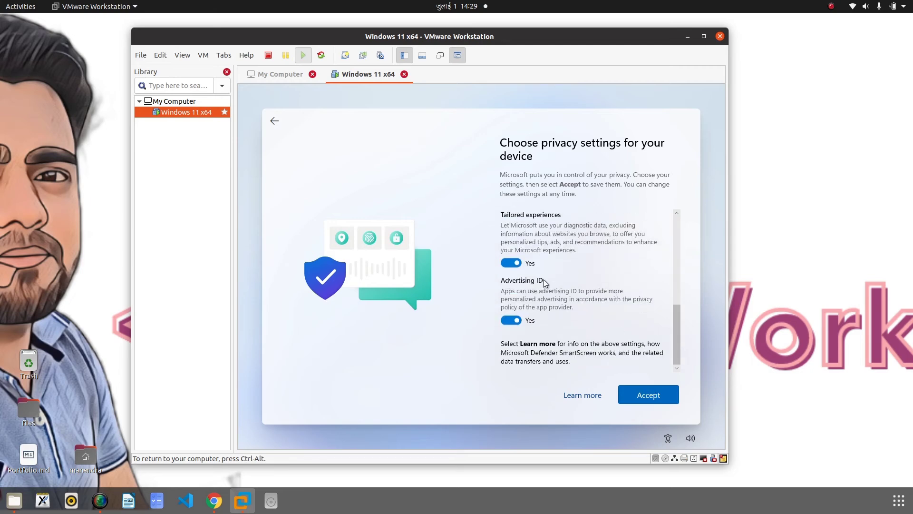
click(514, 322)
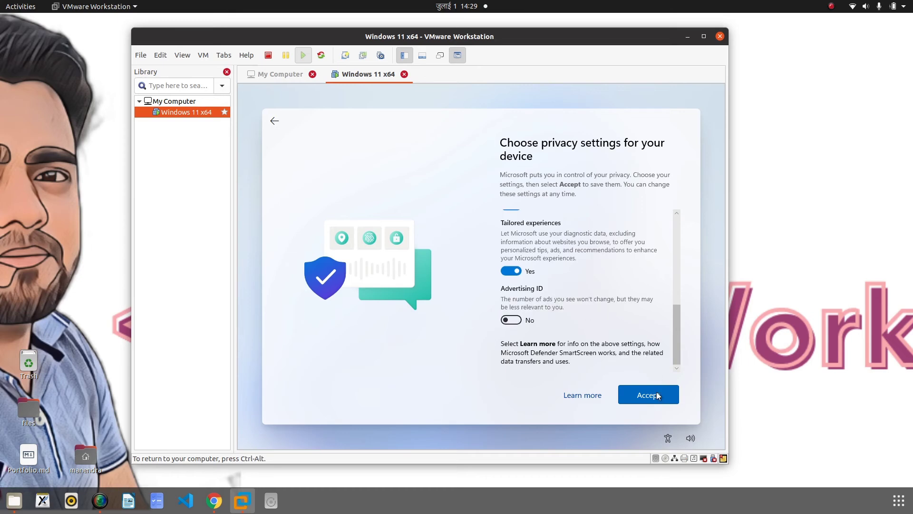
scroll(582, 288, up, 5)
scroll(607, 282, down, 2)
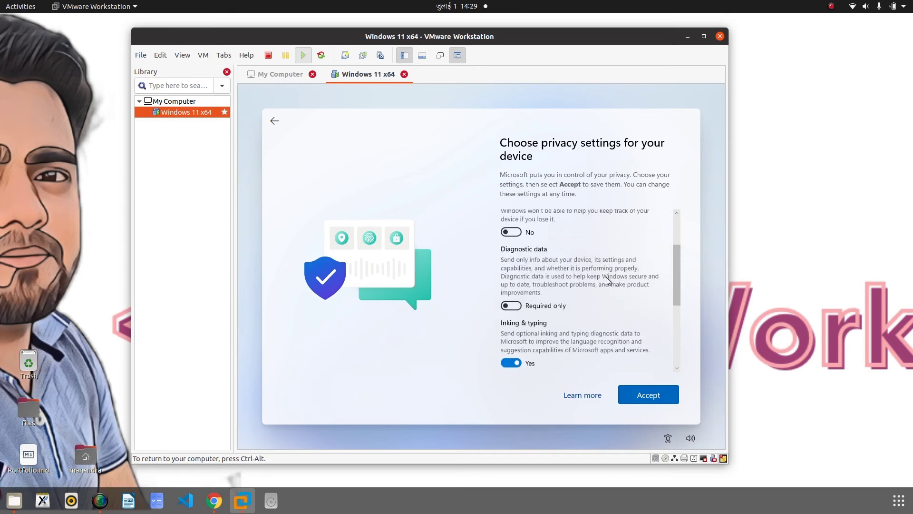
scroll(607, 281, down, 3)
click(648, 395)
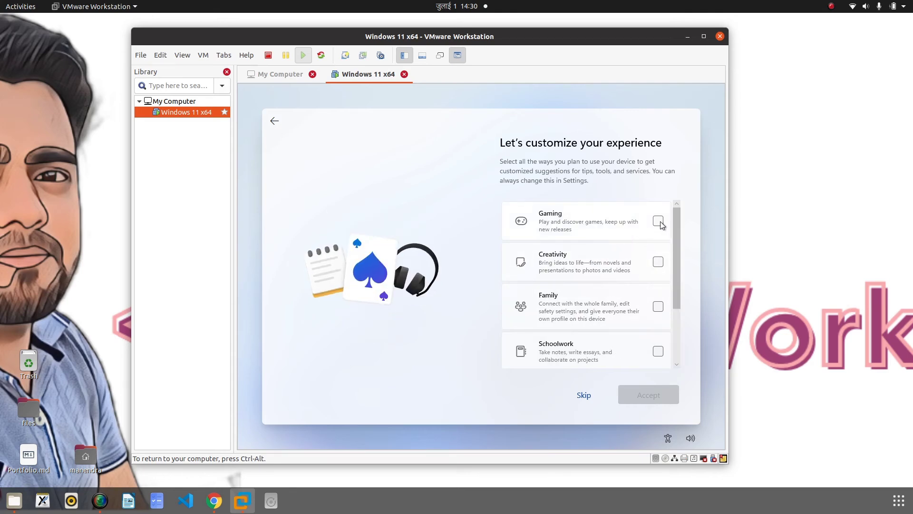
Choose Gaming, Creativity, Entertainment and Business as planned uses and accept
scroll(660, 221, down, 1)
scroll(637, 224, up, 1)
click(659, 221)
click(659, 261)
scroll(633, 283, down, 2)
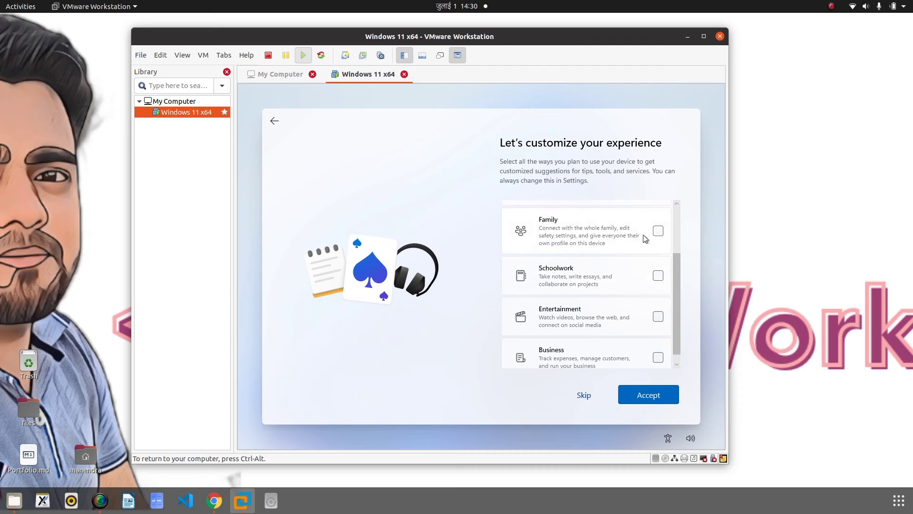
scroll(633, 281, down, 1)
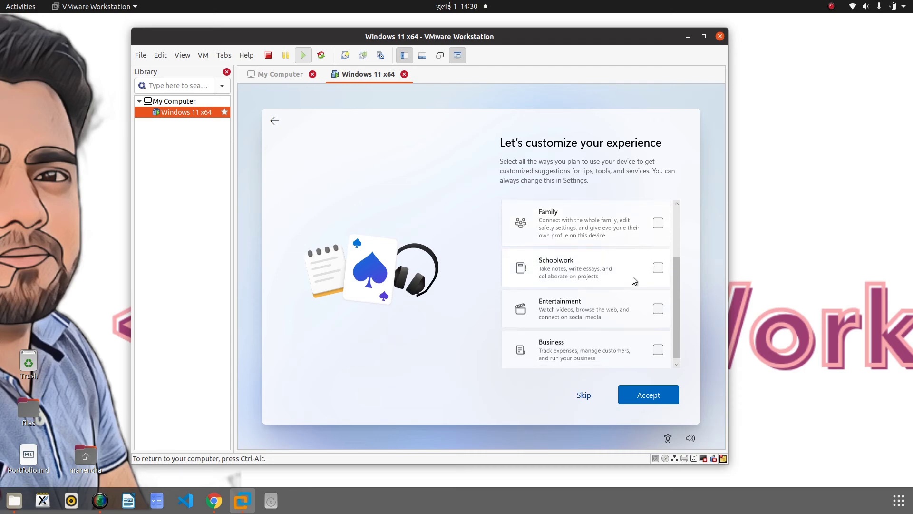
click(658, 306)
click(658, 347)
click(656, 395)
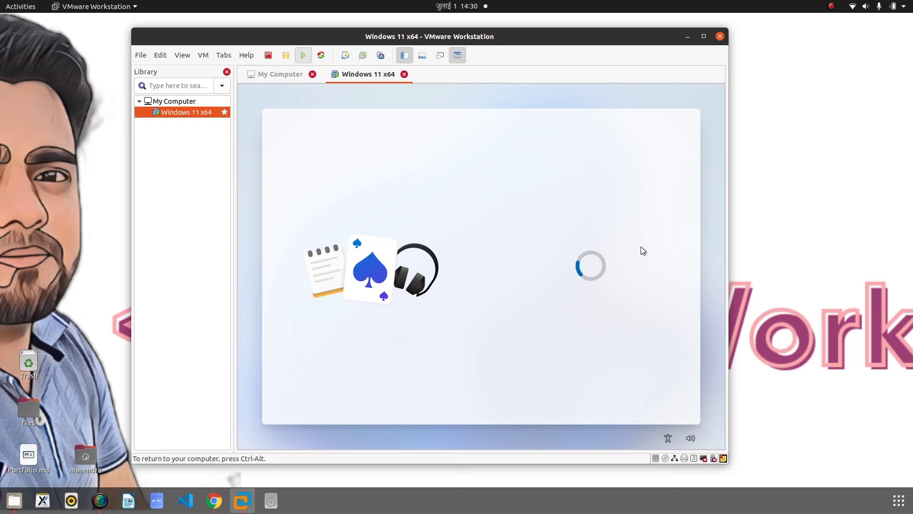
Choose 'Only store files on this device', decline the Office trial with 'No, thanks', and wait for the desktop
click(585, 322)
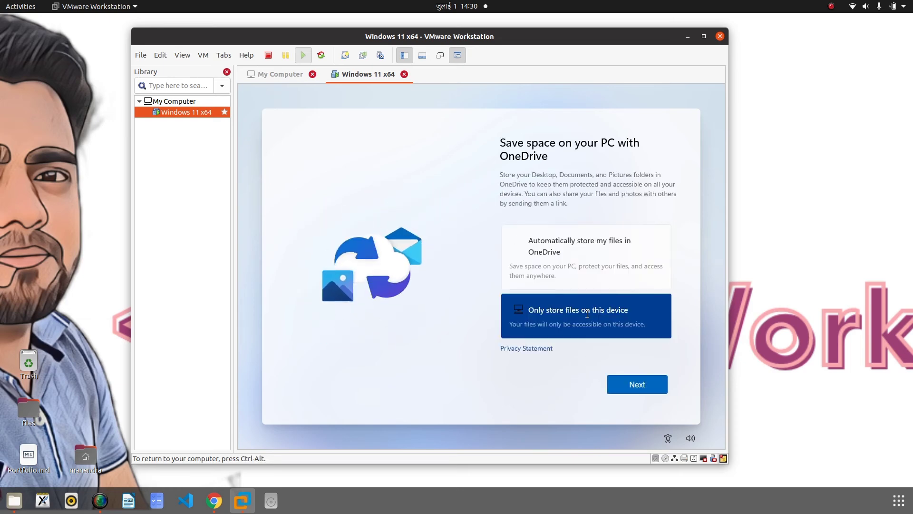
click(649, 383)
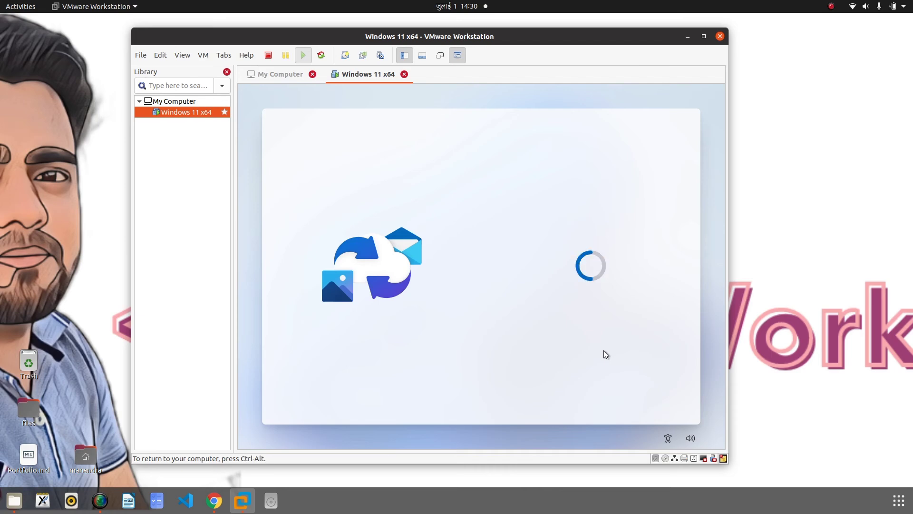
click(583, 383)
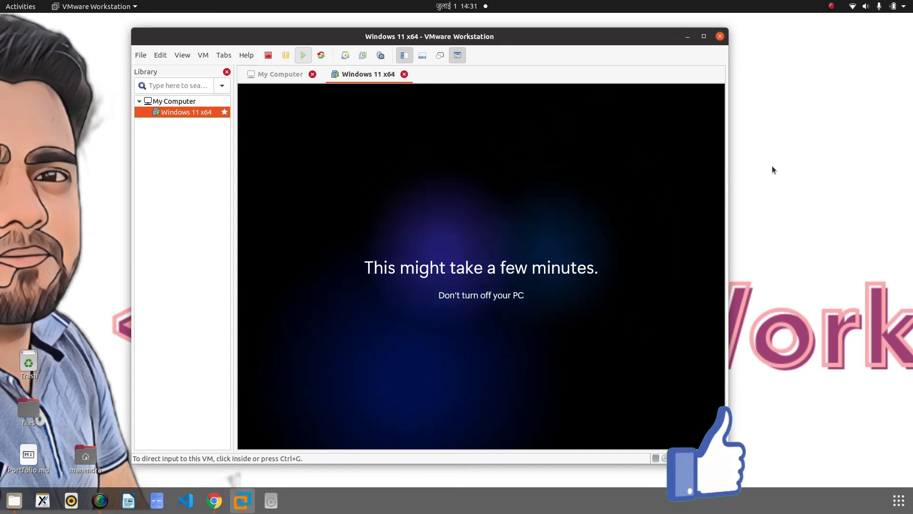
click(832, 6)
click(834, 31)
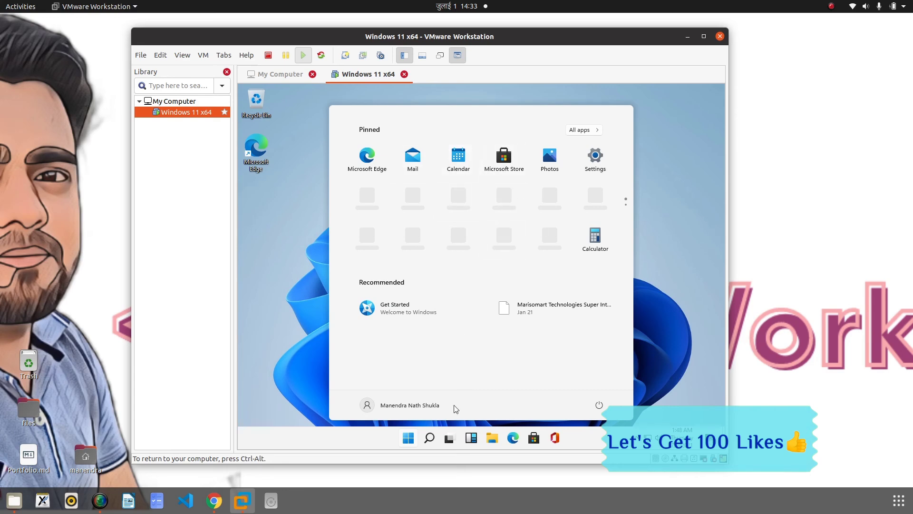
Close the Start menu and File Explorer, then browse the Start menu's All apps list
click(267, 253)
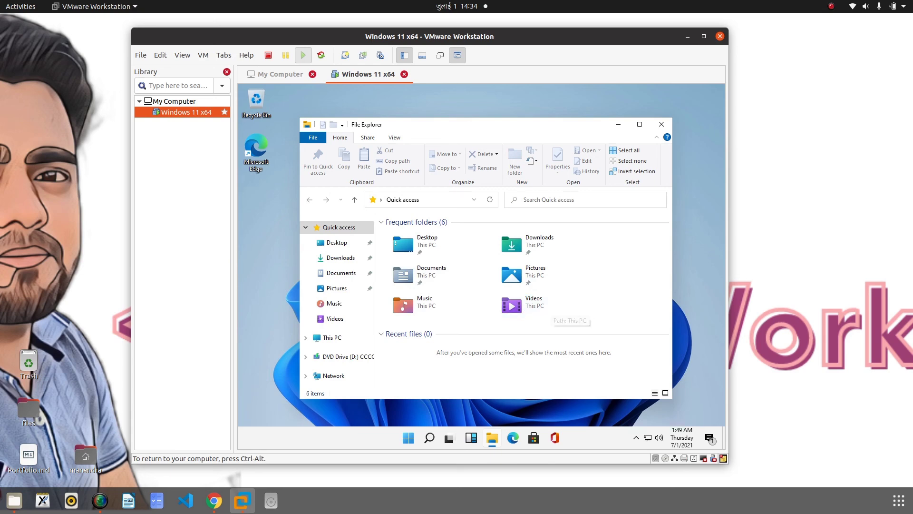
click(661, 124)
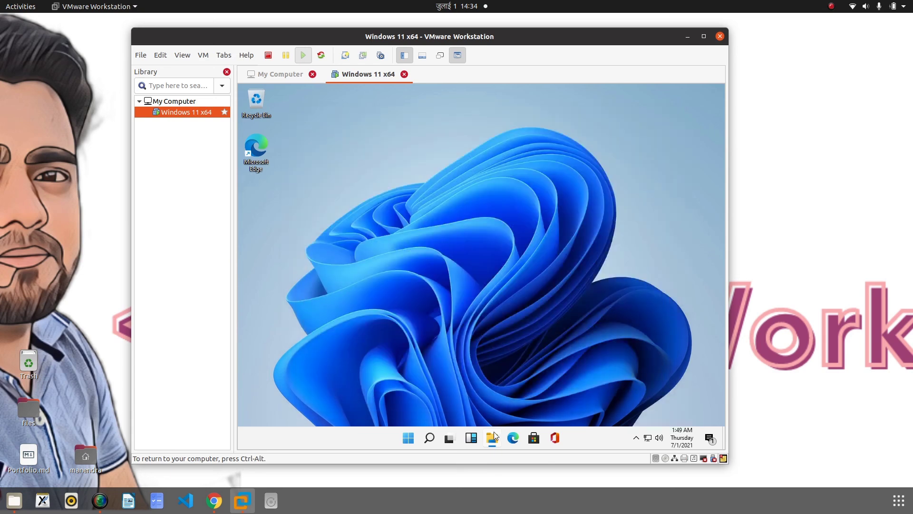
click(408, 438)
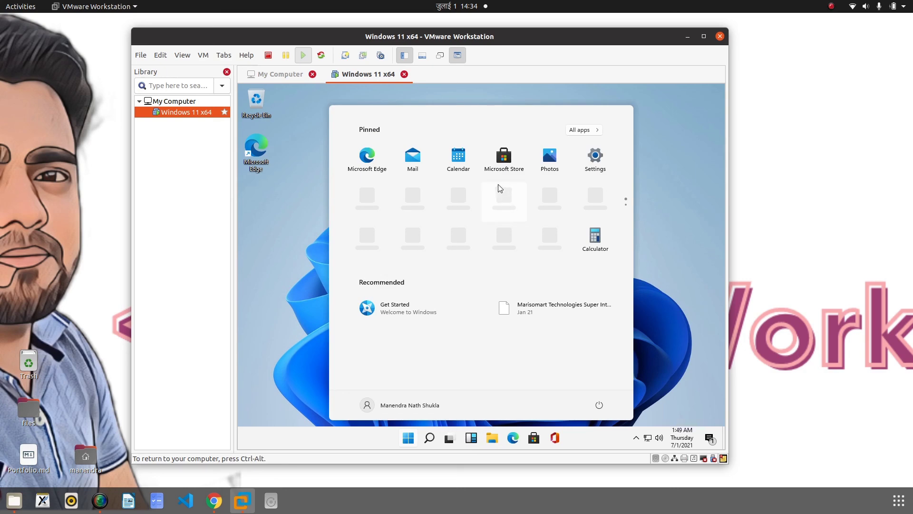
scroll(498, 188, down, 1)
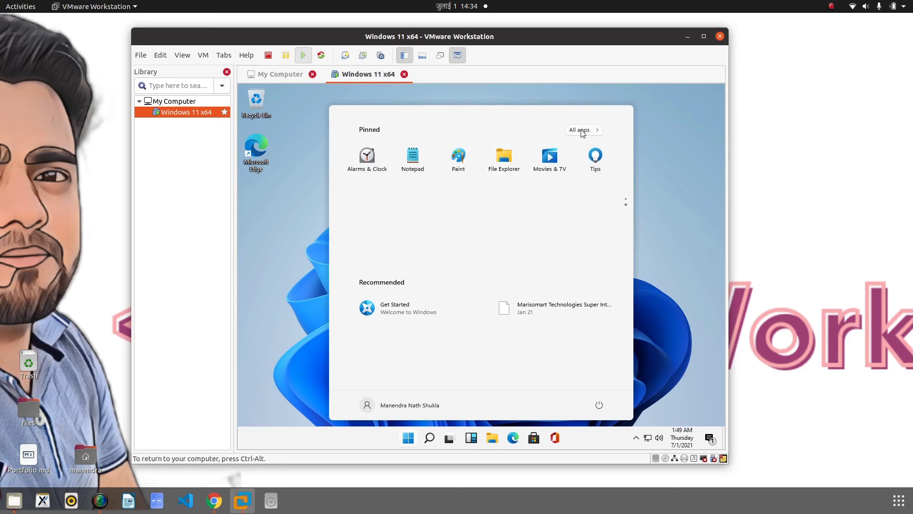
click(583, 130)
scroll(454, 190, down, 3)
scroll(454, 191, down, 10)
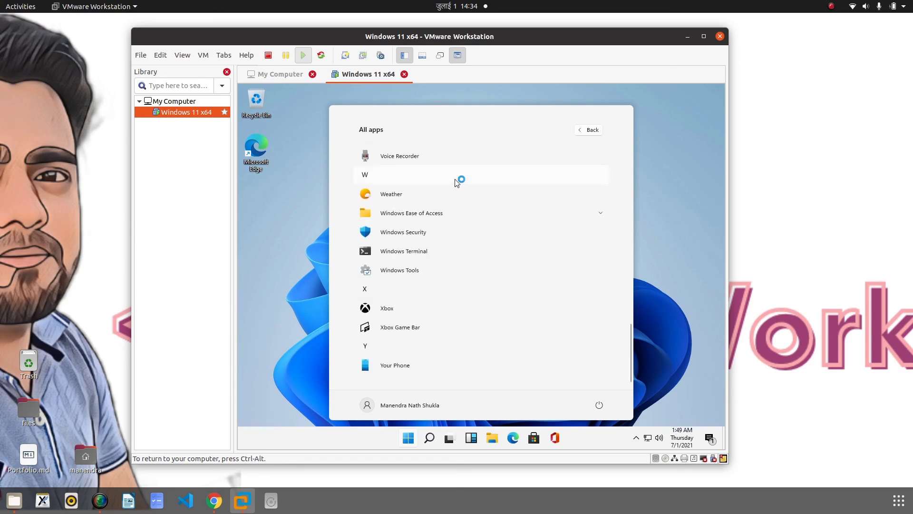
scroll(453, 190, up, 15)
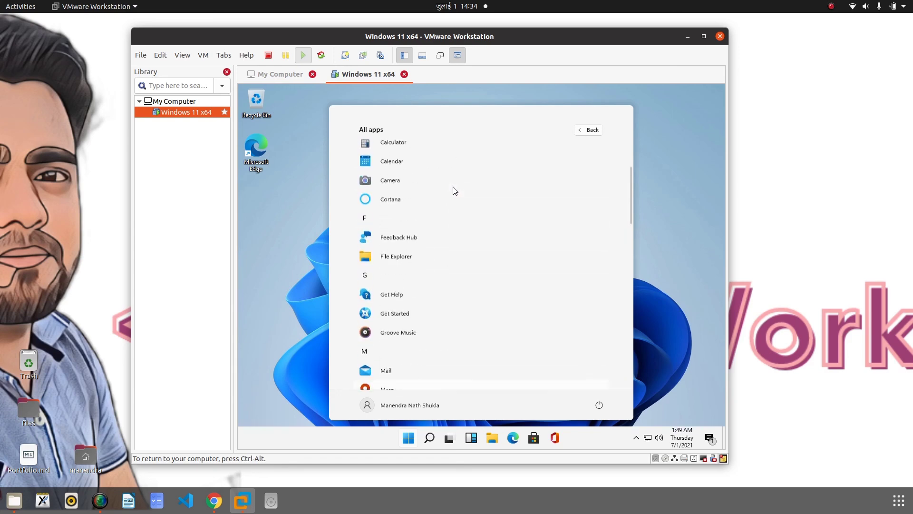
click(282, 269)
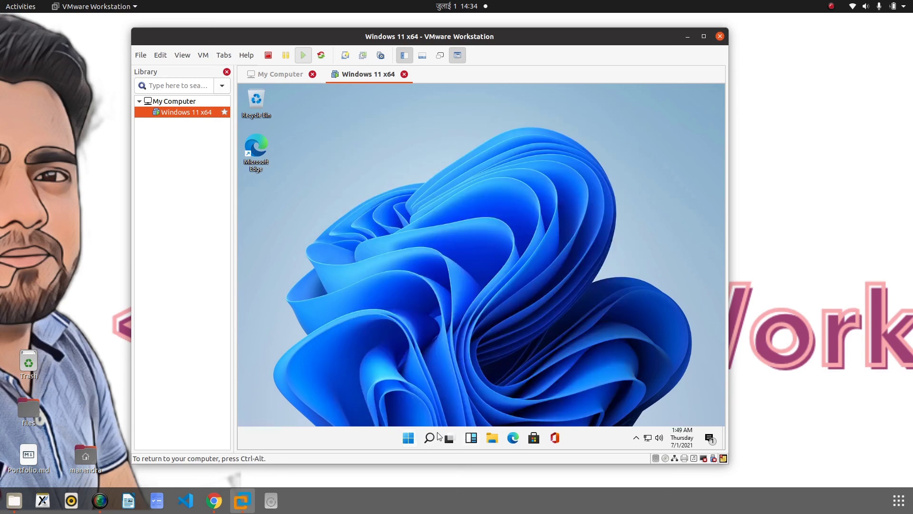
click(430, 438)
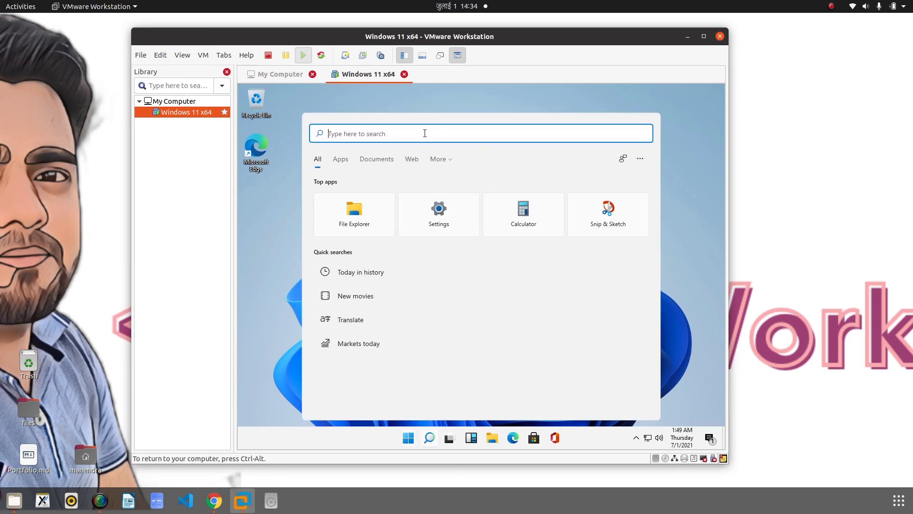
text(run)
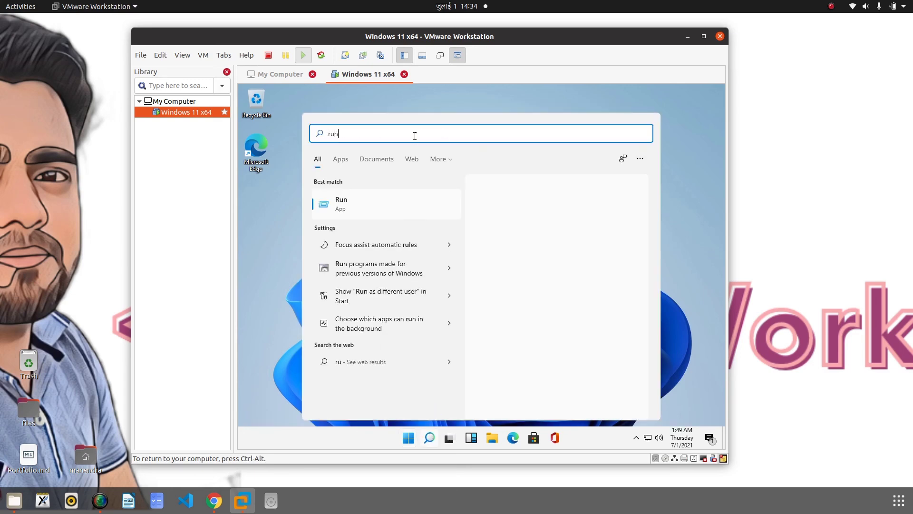
click(258, 217)
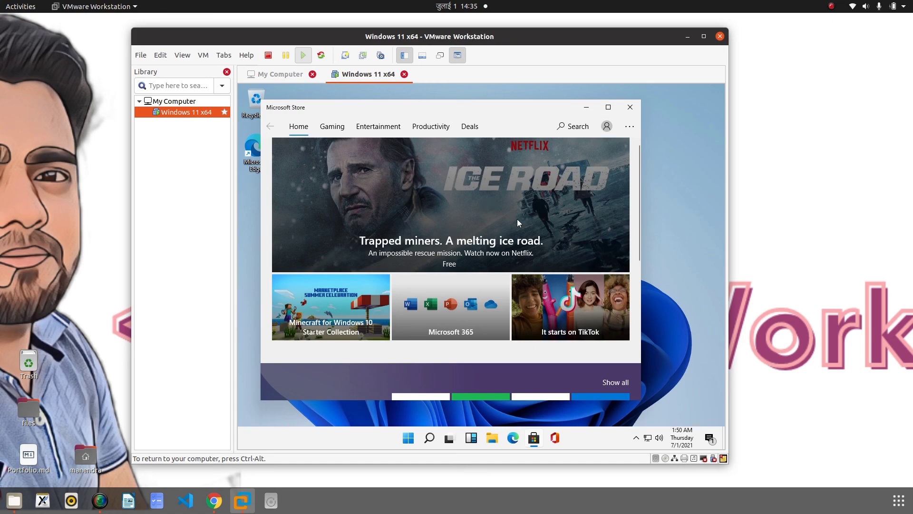
scroll(497, 202, down, 10)
scroll(497, 200, up, 10)
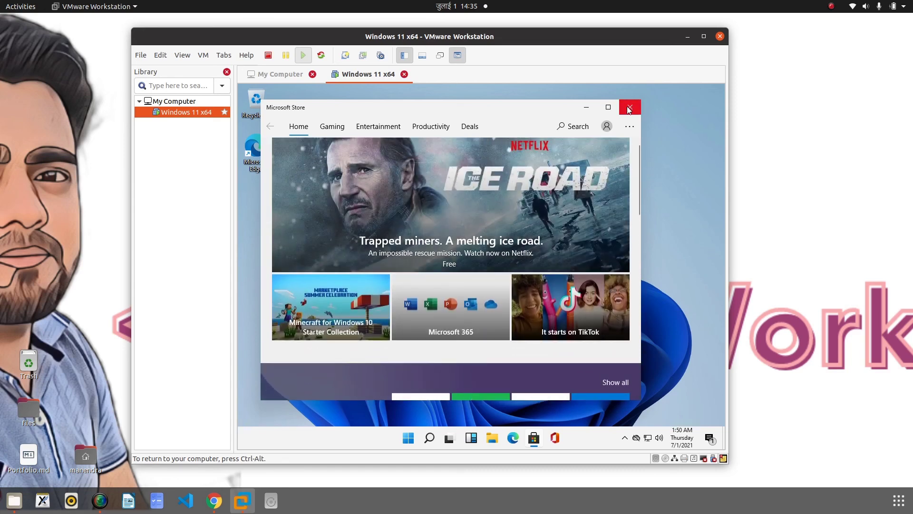
click(630, 107)
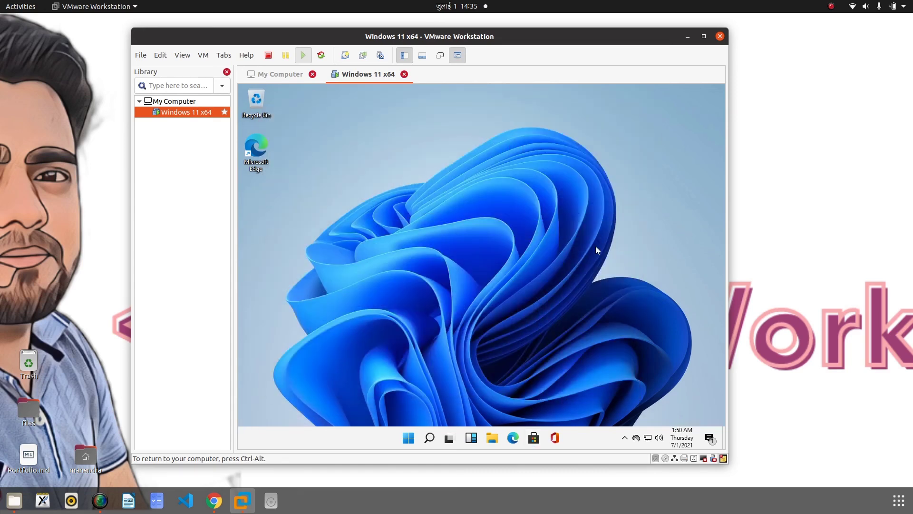